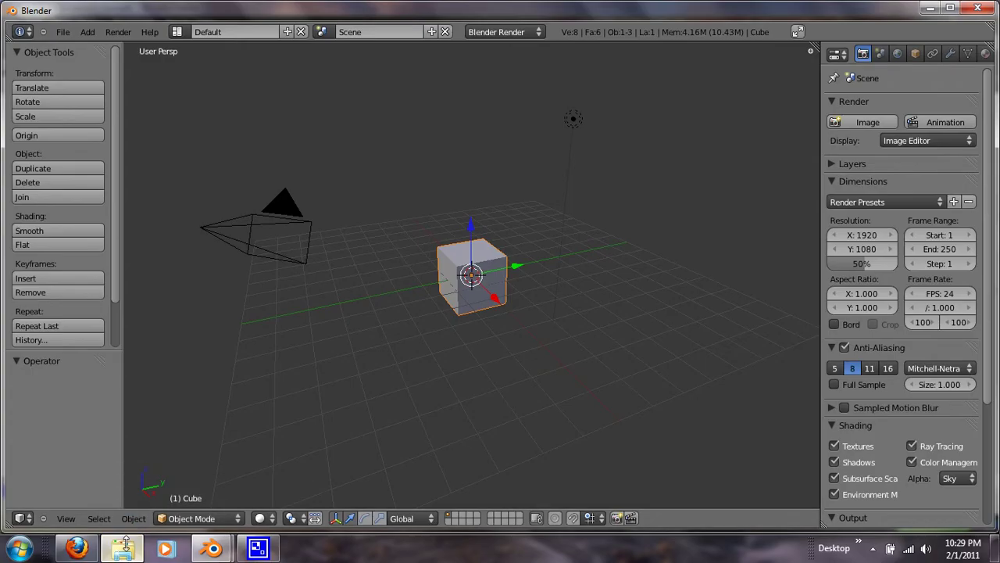
Step: Look through the courthouse4 and courthouse5 images in the Blender library's Render Results folder, then close them and return to Blender
click(125, 545)
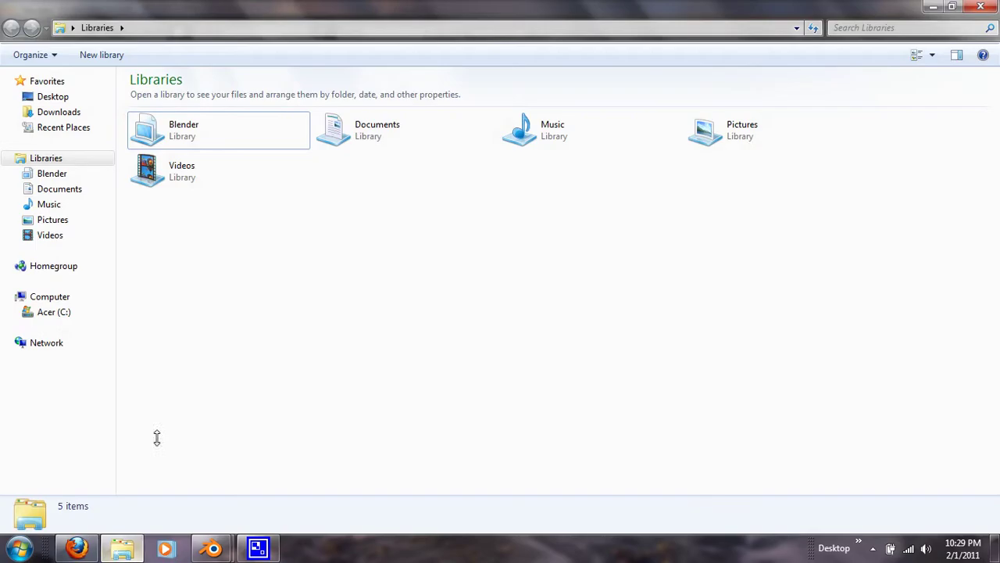
double_click(255, 141)
double_click(196, 229)
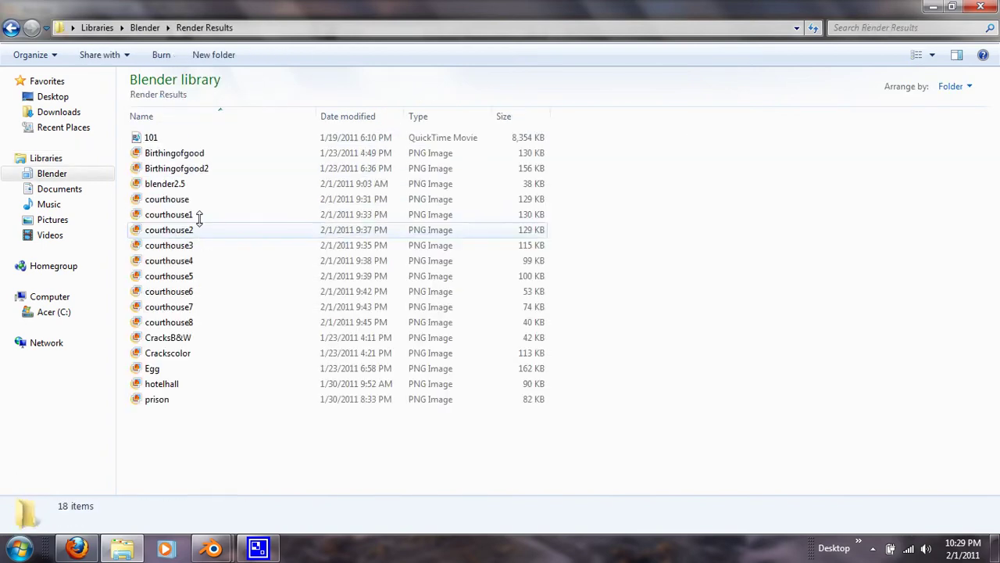
double_click(213, 260)
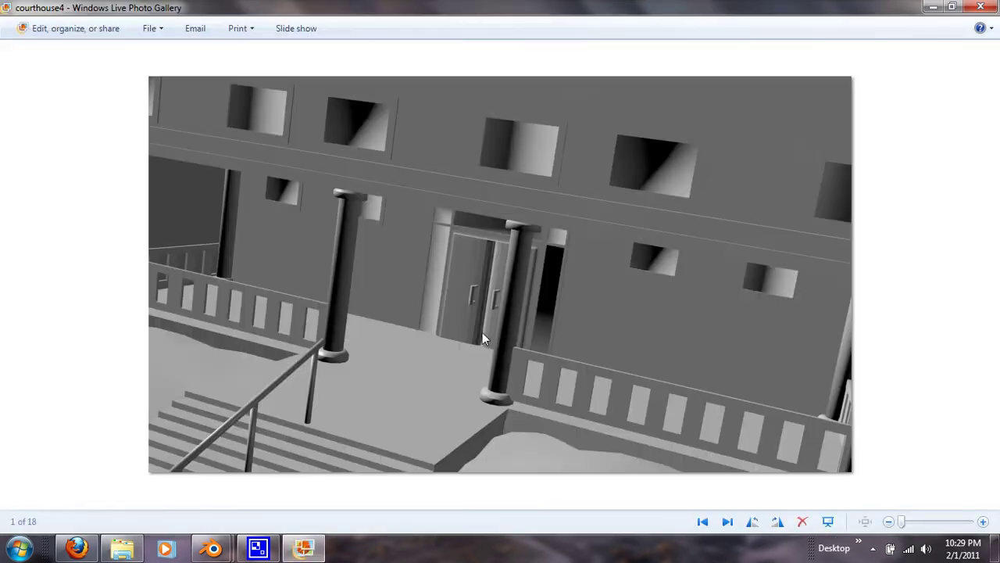
click(728, 522)
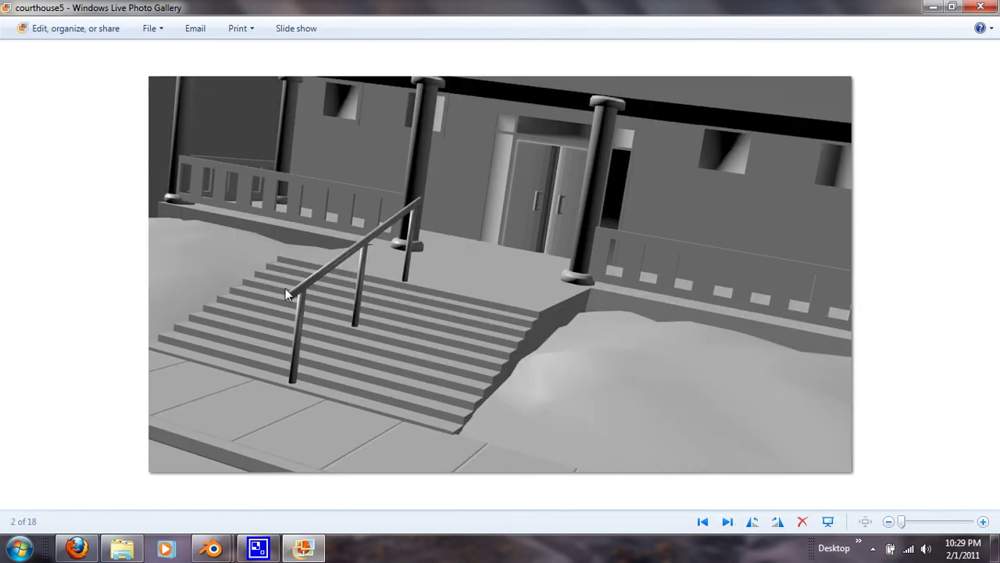
click(981, 7)
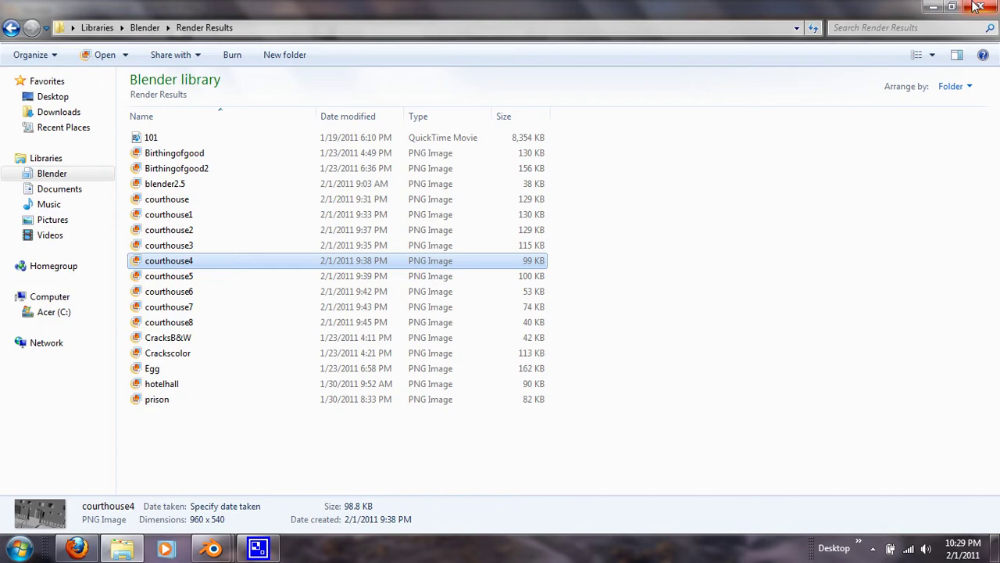
click(981, 8)
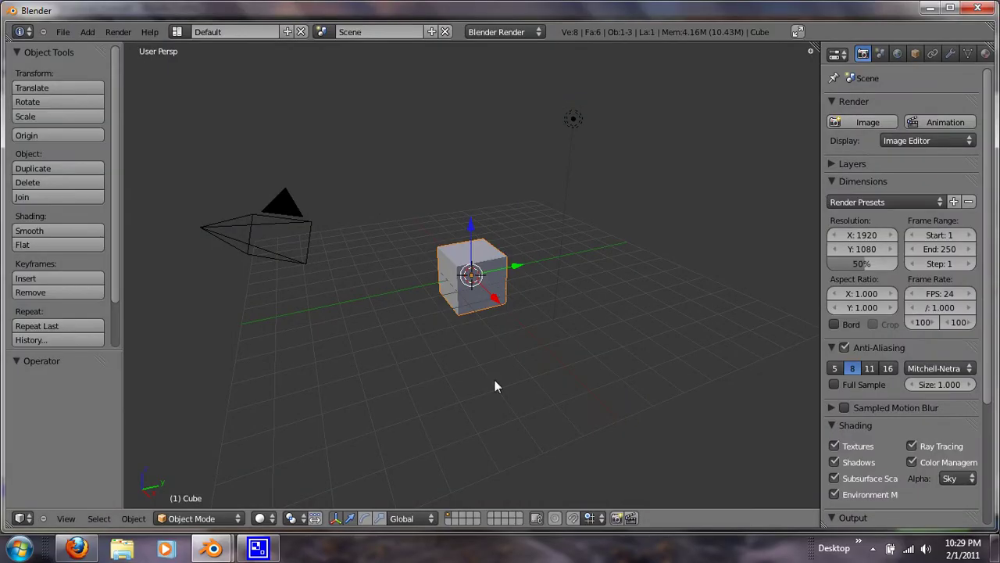
Step: Stretch the cube along Y by about 4.38 and a further 1.26, and flatten it along Z into a stair tread
click(379, 519)
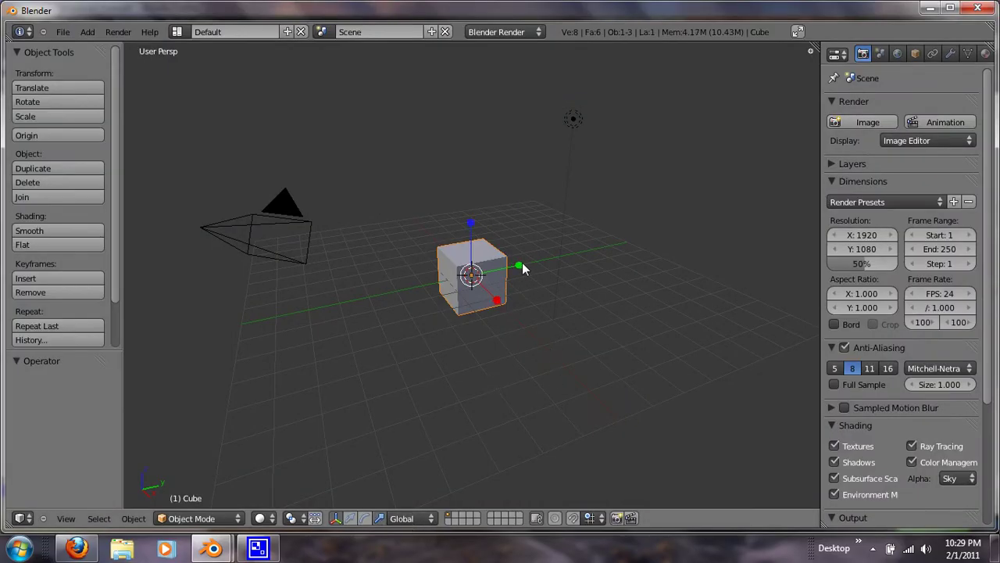
drag(522, 268, 576, 229)
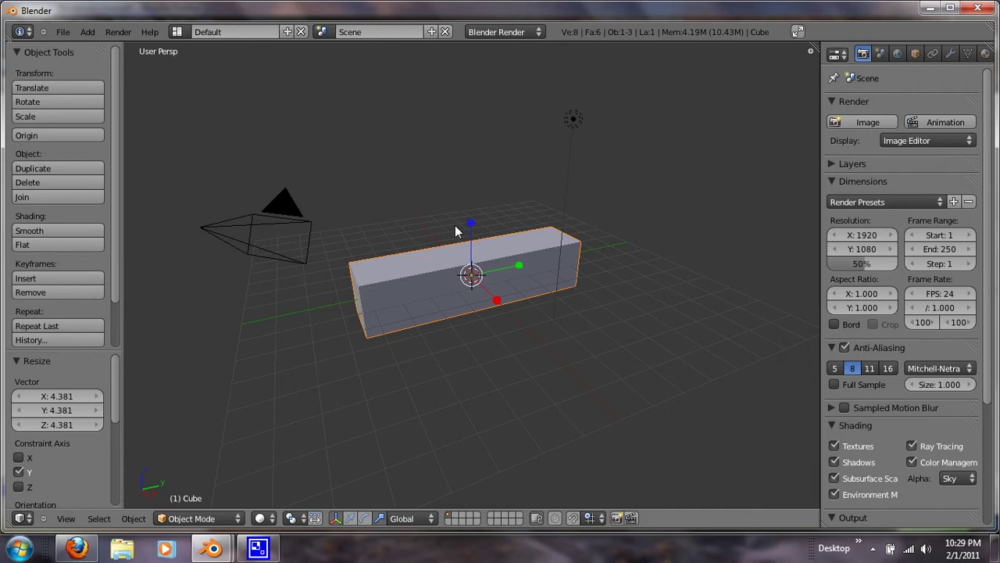
drag(472, 224, 479, 265)
drag(472, 228, 475, 220)
drag(519, 261, 533, 259)
Step: Add an Array modifier to the tread with a relative offset of 1.000 in X, 0.000 in Y and 1.000 in Z
middle_drag(533, 258, 442, 354)
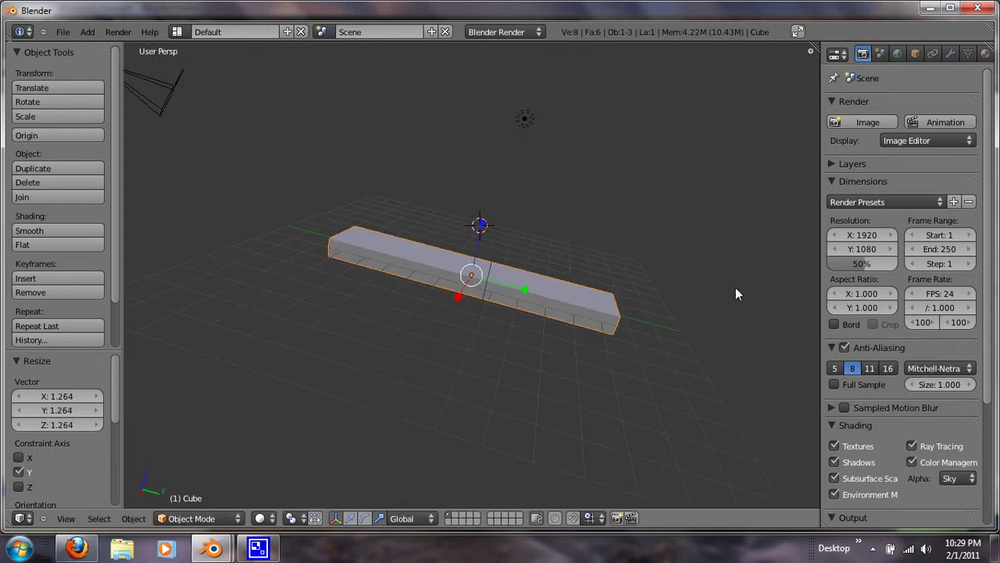
click(949, 55)
click(855, 123)
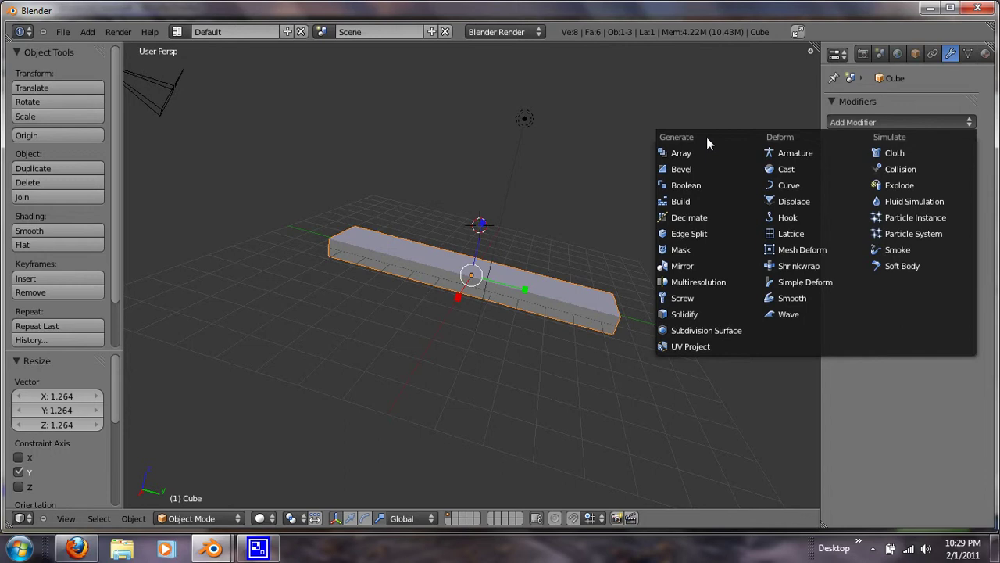
click(681, 153)
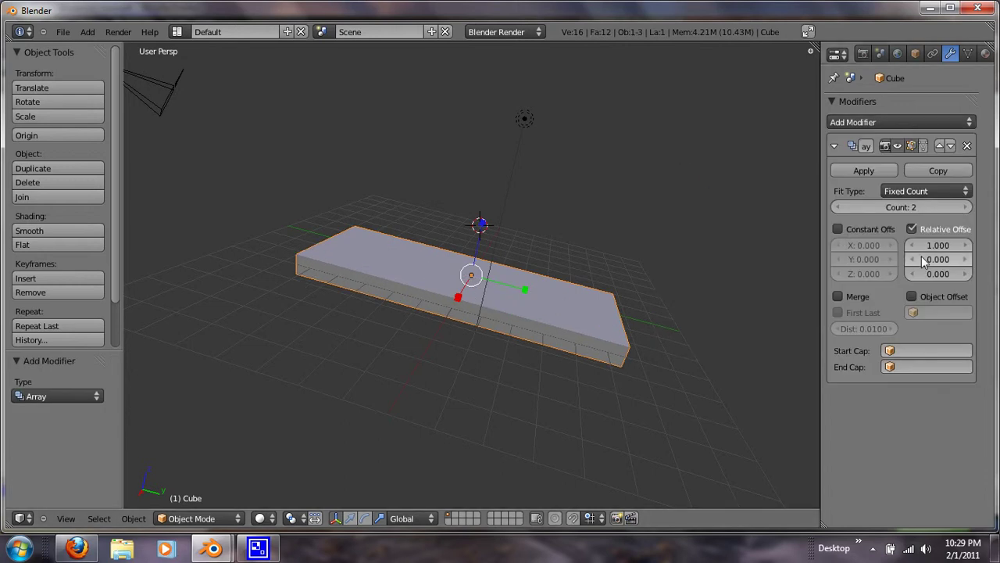
ctrl+scroll(922, 259, up, 1)
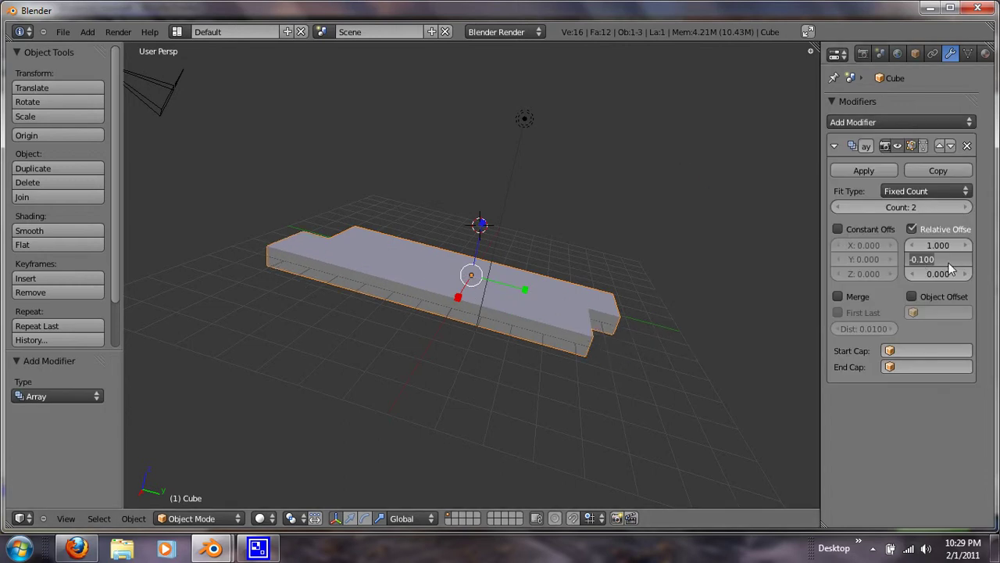
ctrl+scroll(948, 263, up, 1)
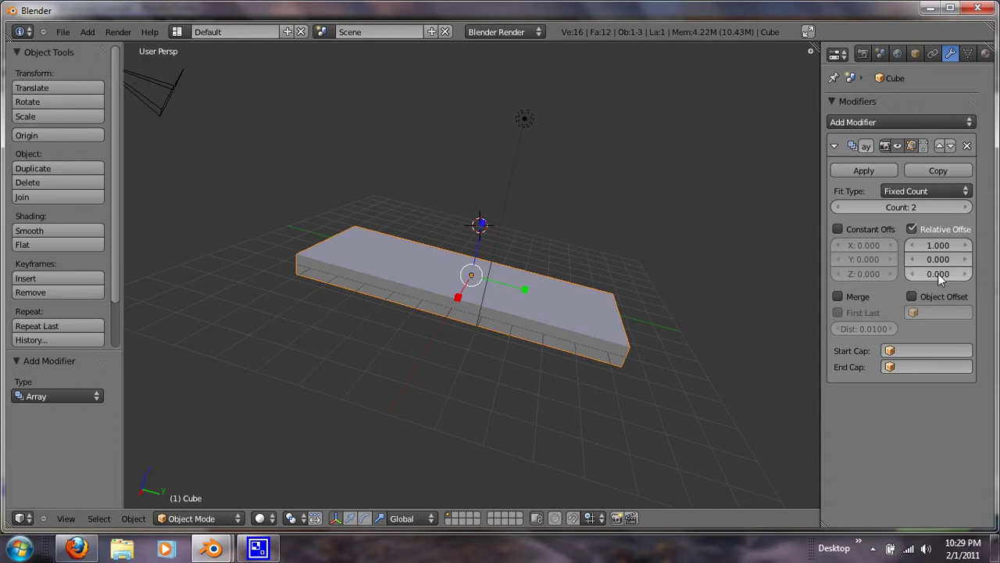
ctrl+scroll(938, 273, up, 1)
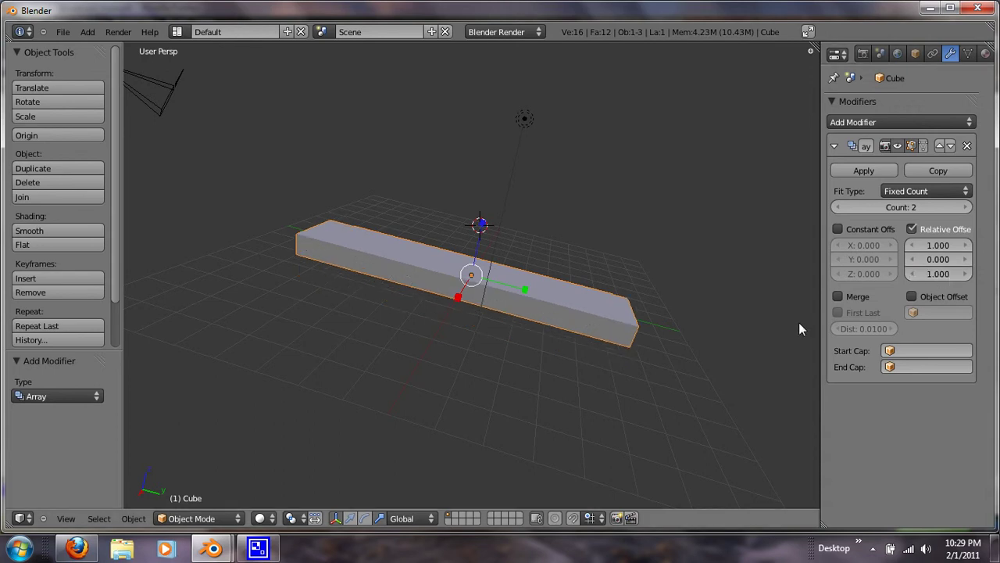
Step: Set the array count to 5 to form a staircase and view it from several angles
middle_drag(798, 322, 588, 329)
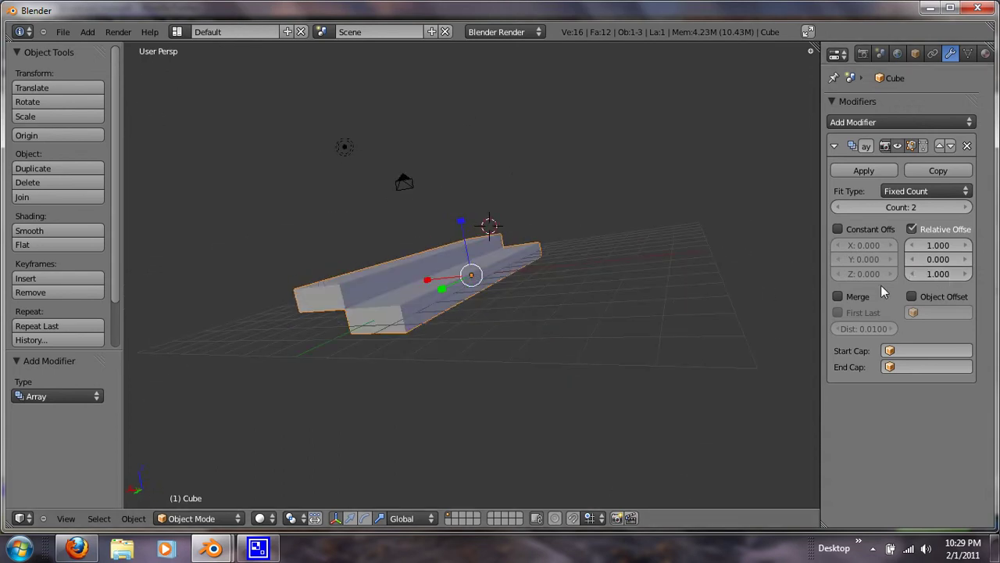
ctrl+scroll(953, 209, up, 2)
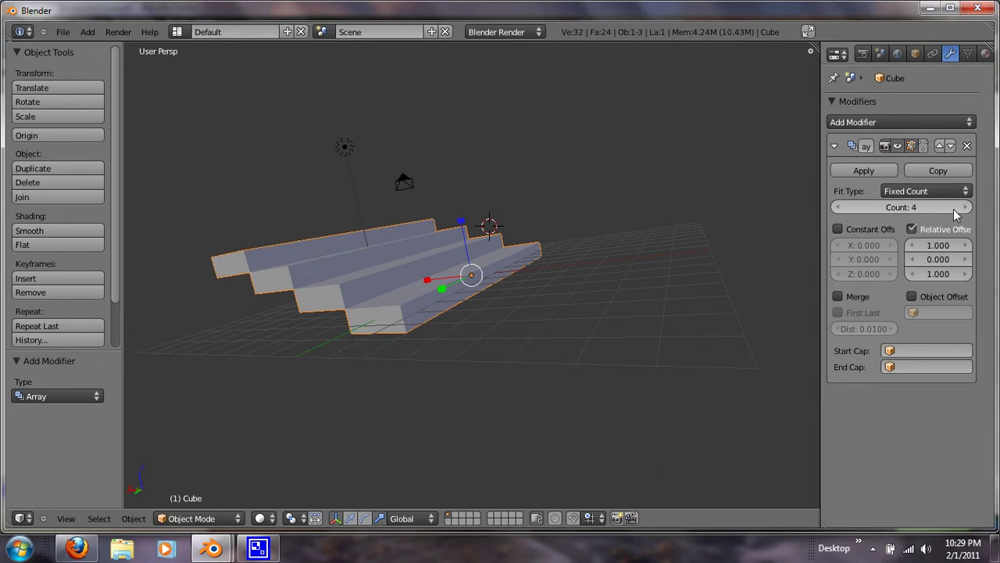
ctrl+scroll(953, 209, up, 1)
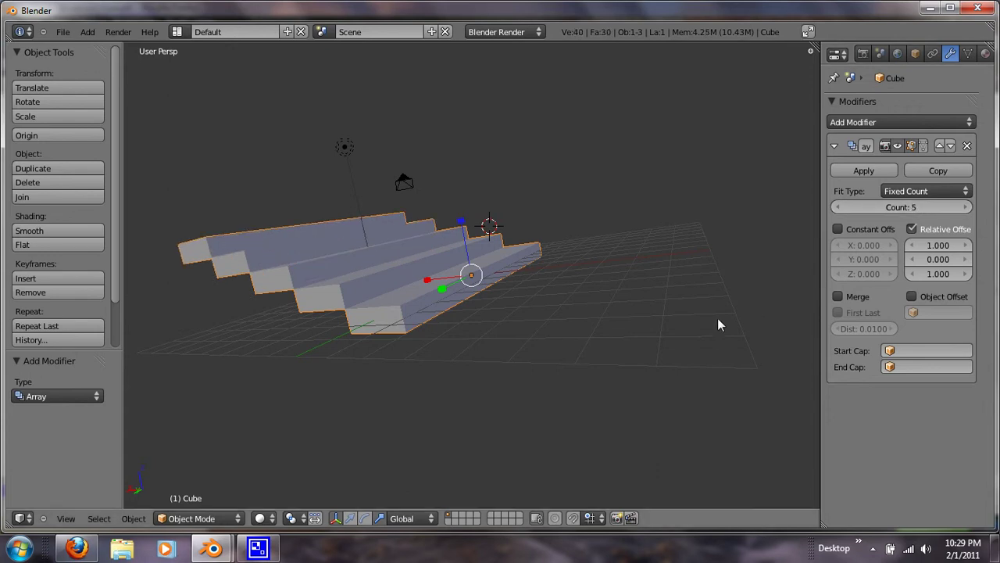
middle_drag(718, 318, 514, 365)
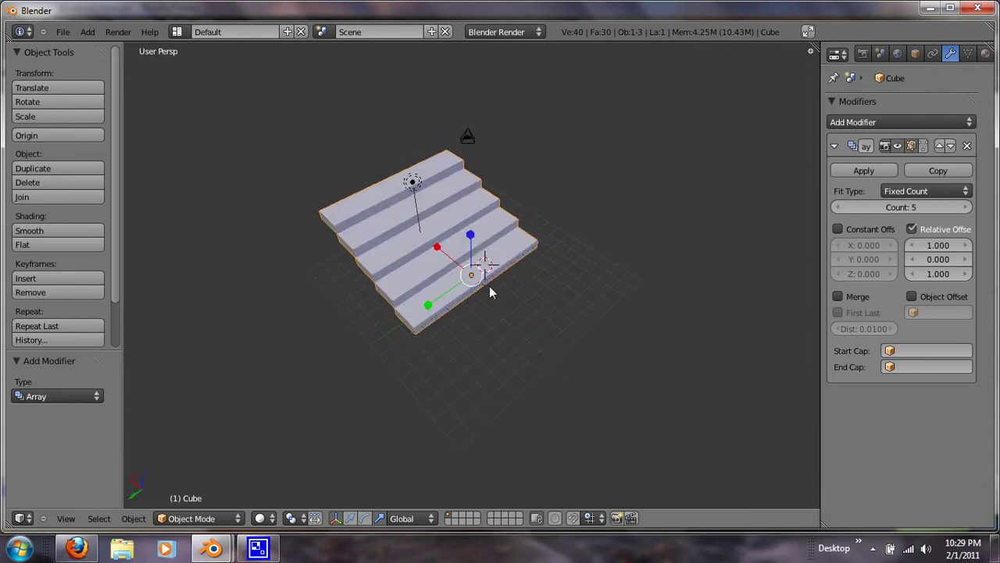
middle_drag(565, 333, 487, 295)
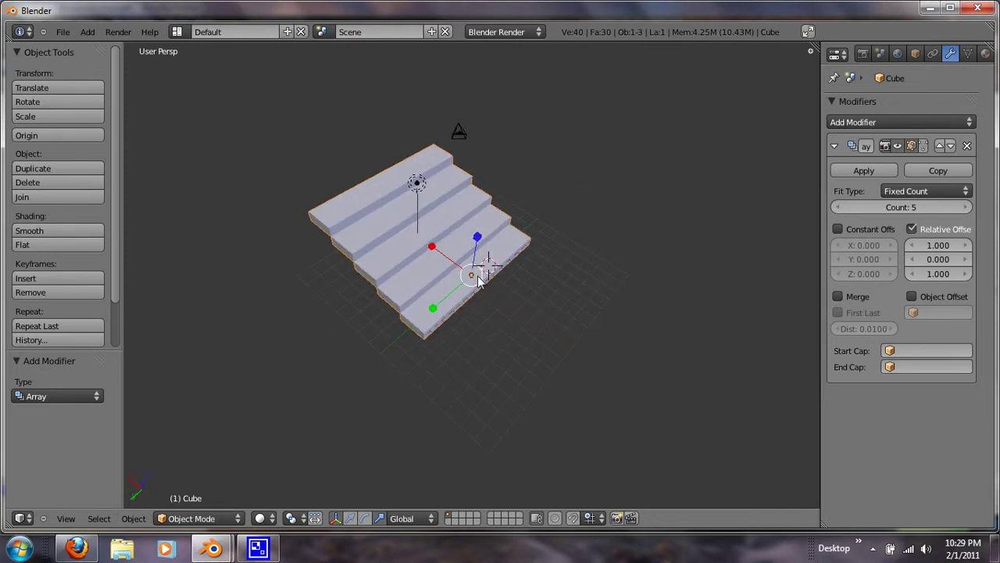
Step: Snap the 3D cursor to the selected staircase object and add a cylinder there
key(shift+s)
click(443, 250)
middle_drag(443, 251, 433, 301)
key(space)
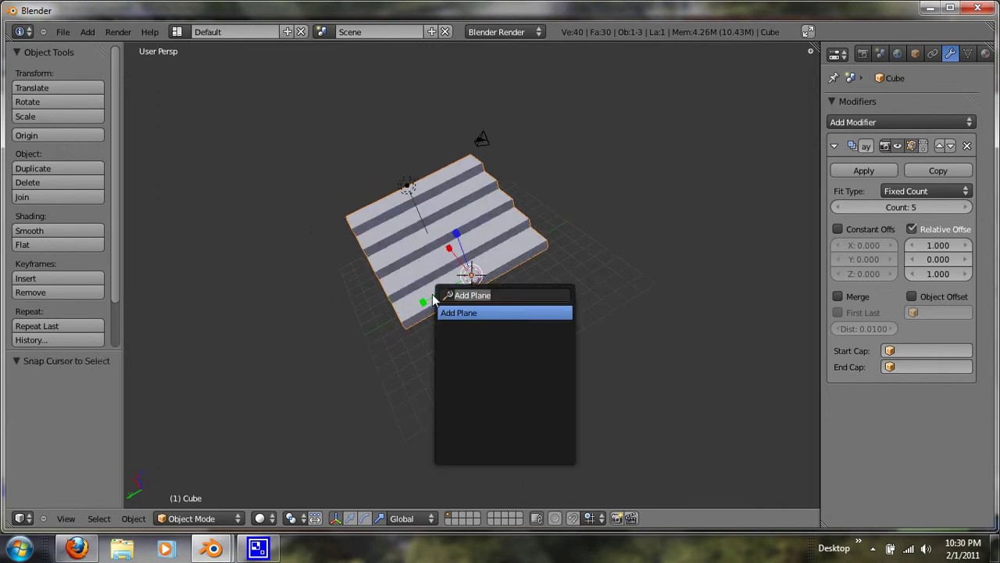
text(cyl)
key(Return)
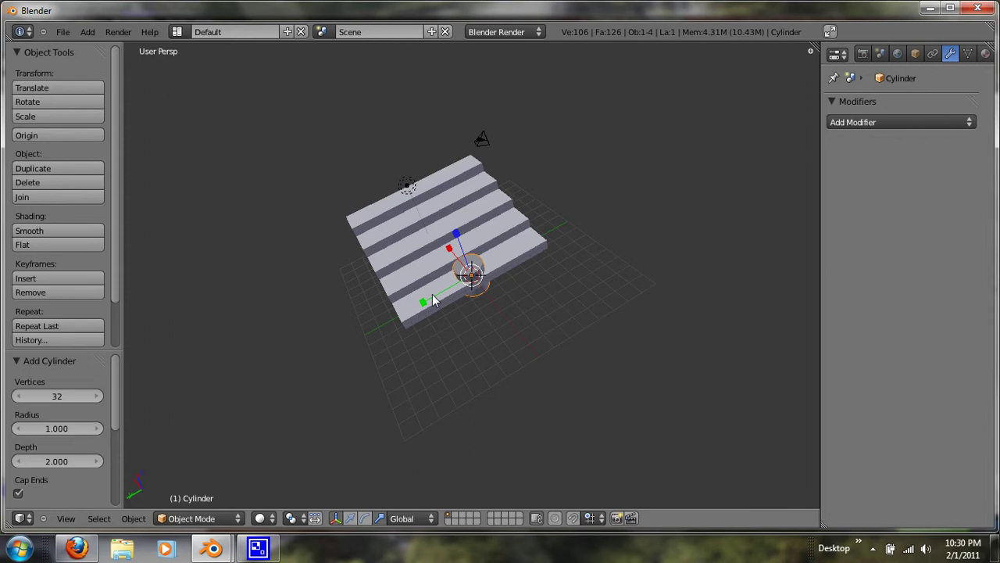
Step: Scale the cylinder by about 4.55 along Z, 0.24 along Y and 0.37 along X to make a slim post
middle_drag(434, 301, 458, 268)
scroll(458, 268, up, 5)
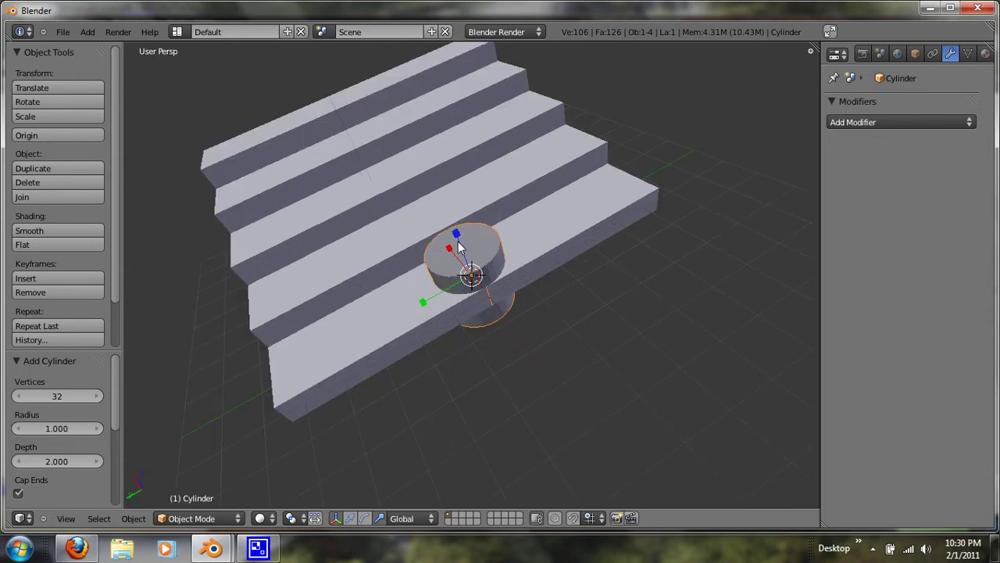
key(s)
key(z)
click(440, 137)
key(s)
key(y)
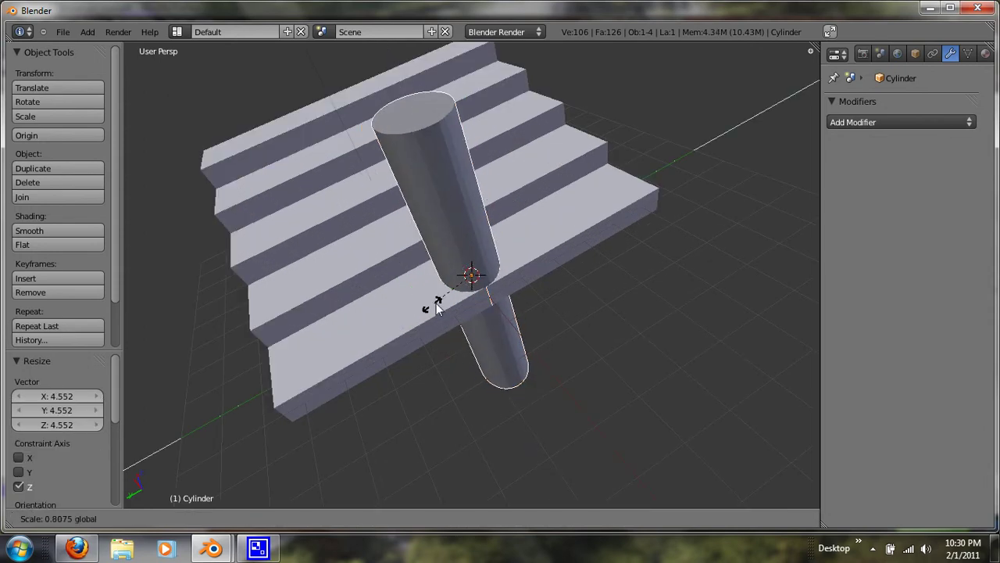
click(455, 244)
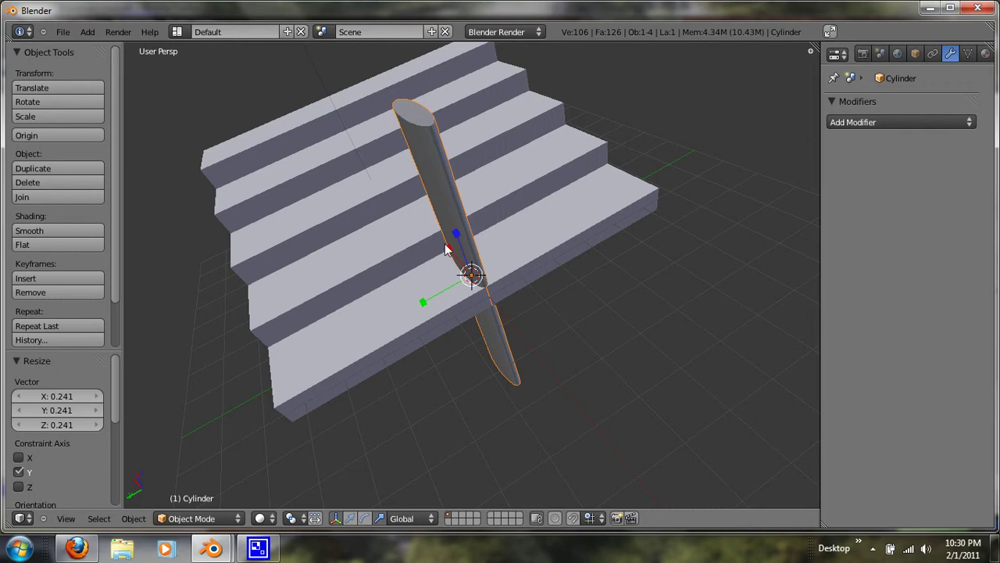
key(s)
key(x)
click(469, 272)
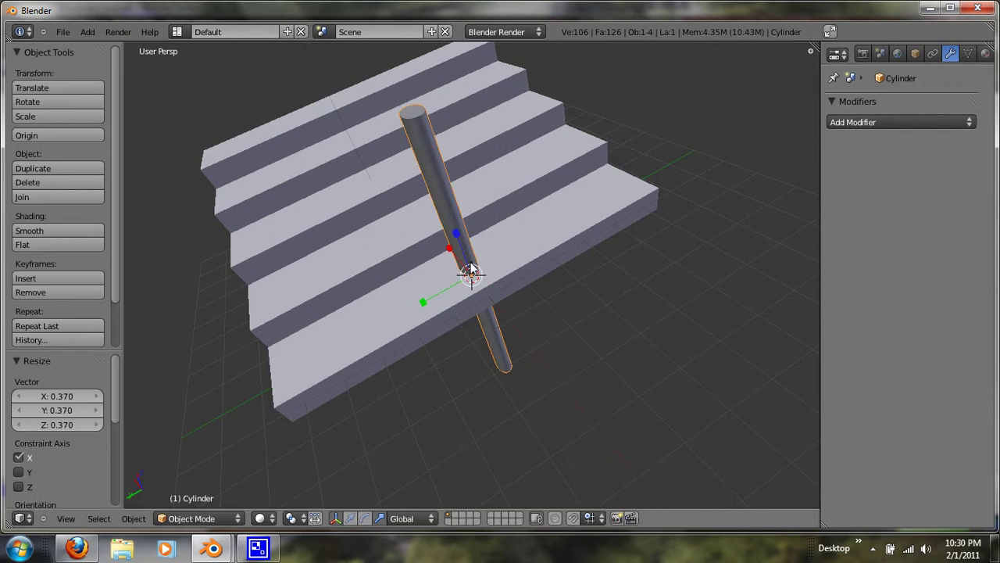
Step: Scale the post by about 0.88 along Y and shorten it by a factor of about 0.62 along Z
key(s)
key(y)
click(443, 307)
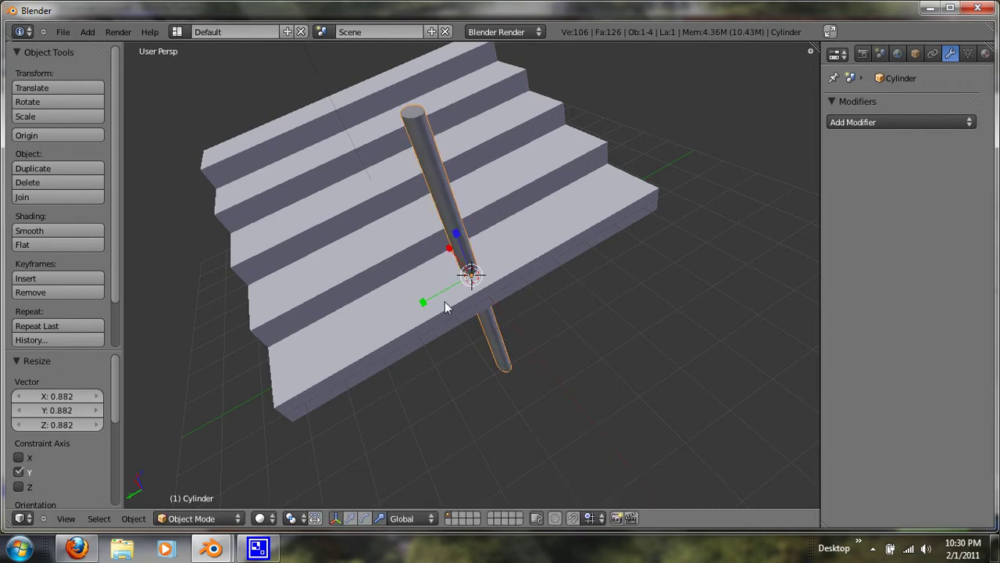
key(s)
key(z)
click(461, 258)
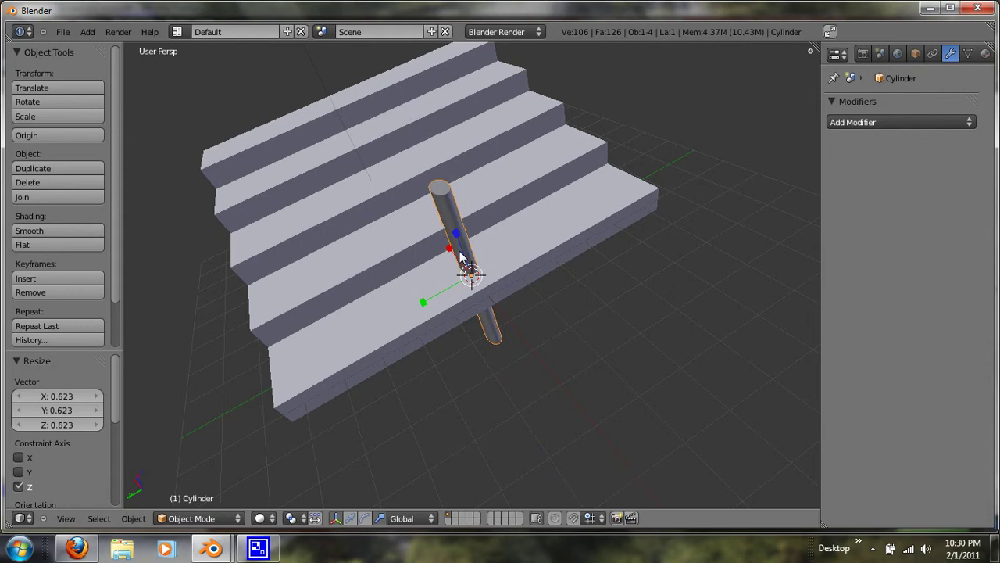
Step: Raise the post about 3 units along Z, scale it by 0.569 along Z, and lower it about 1 unit onto the bottom step
key(g)
key(z)
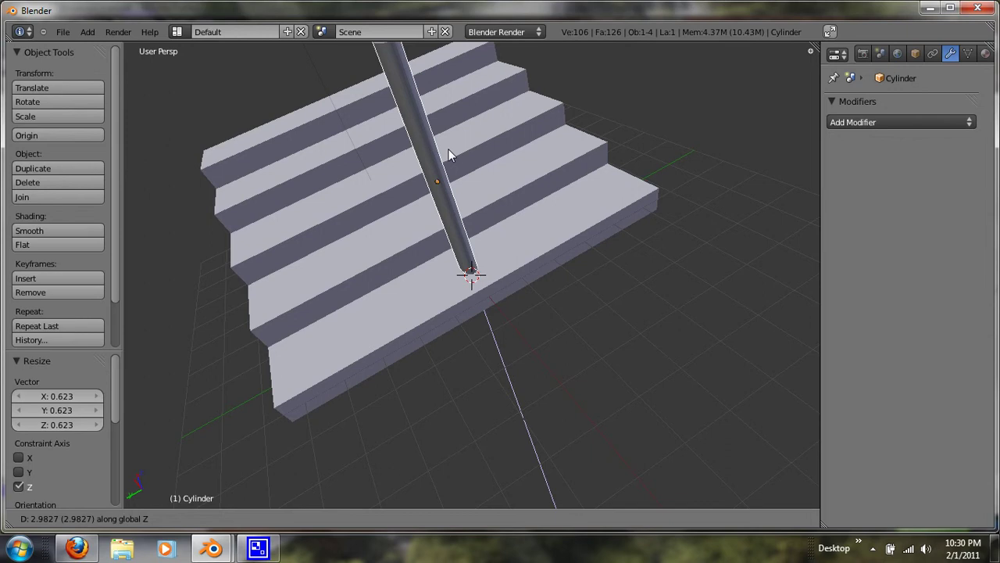
click(449, 149)
key(s)
key(z)
click(432, 159)
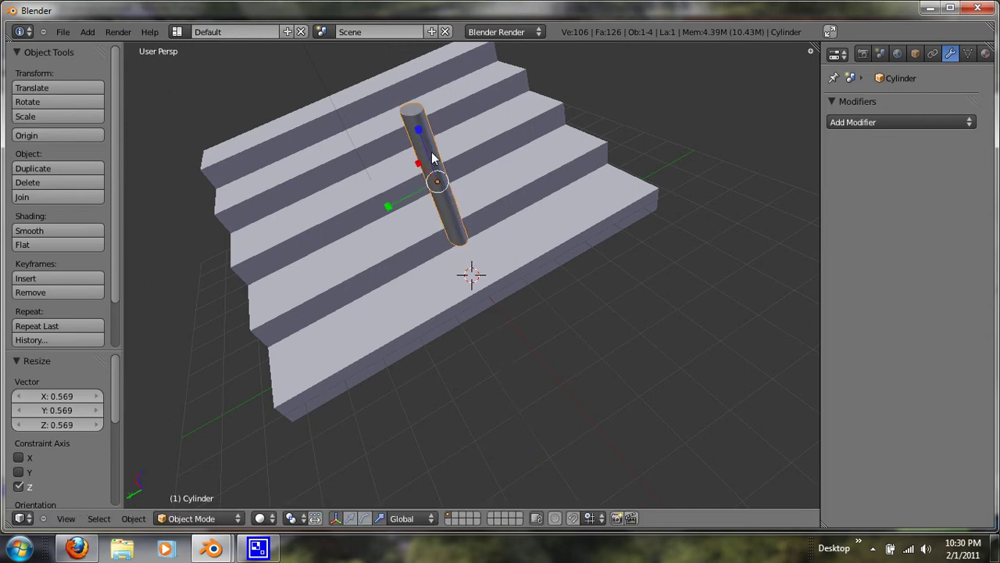
key(g)
key(z)
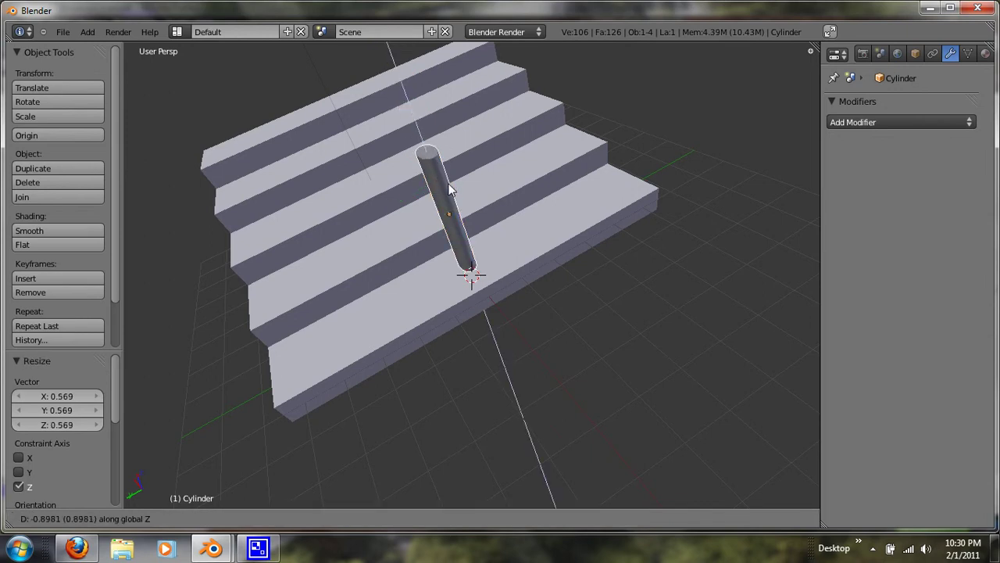
click(449, 186)
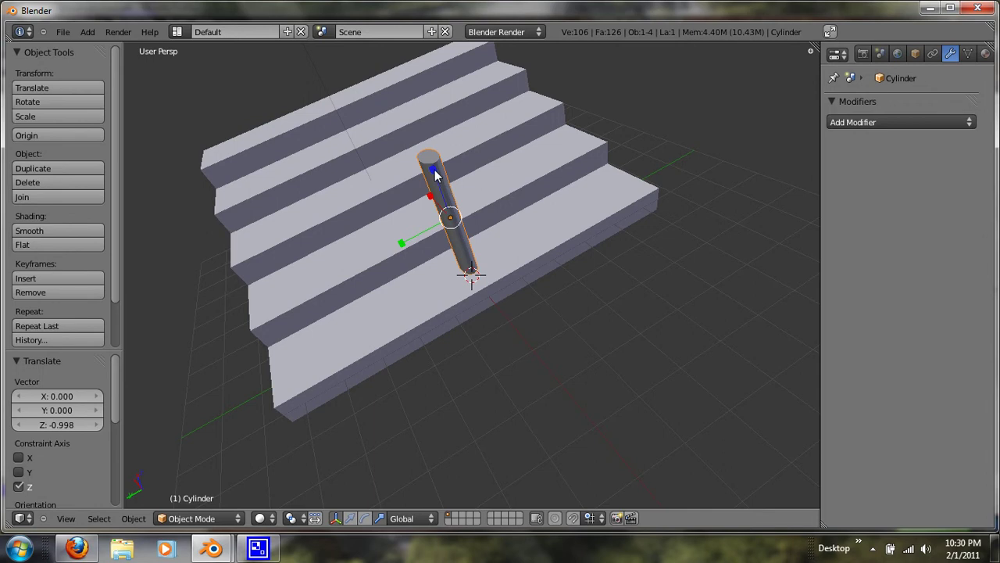
Step: Lengthen the post by a factor of about 1.29 along Z and scale it by about 0.80 along X
key(s)
click(440, 163)
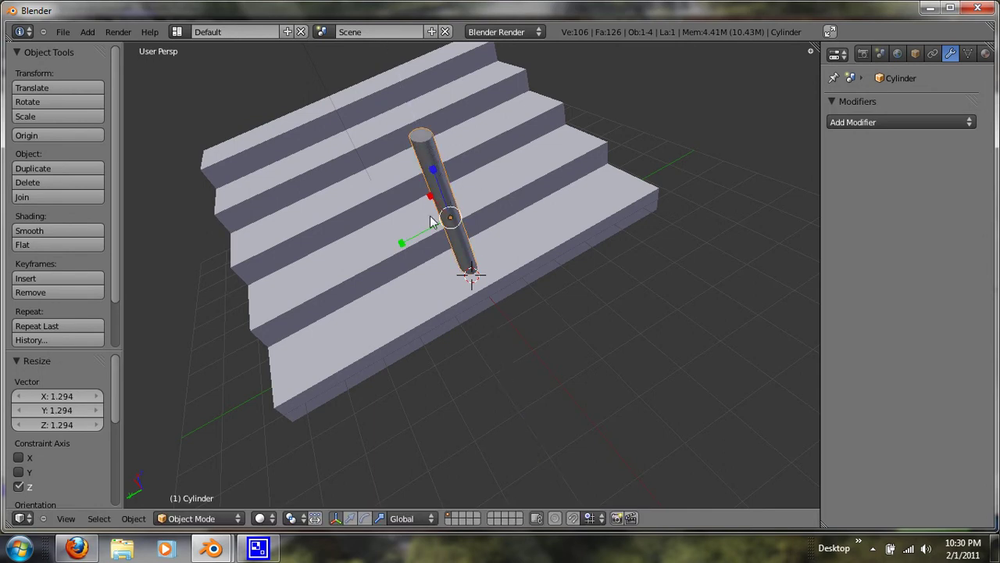
key(s)
key(x)
click(440, 196)
Step: Thin the post by scaling it by about 0.77 along X in the front orthographic view
middle_drag(532, 206, 532, 206)
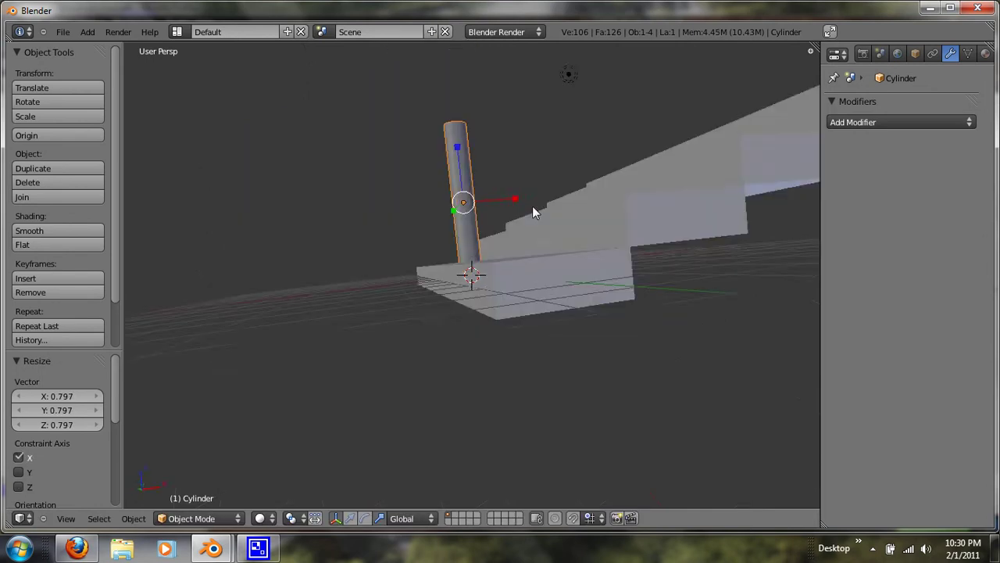
key(KP_1)
key(KP_5)
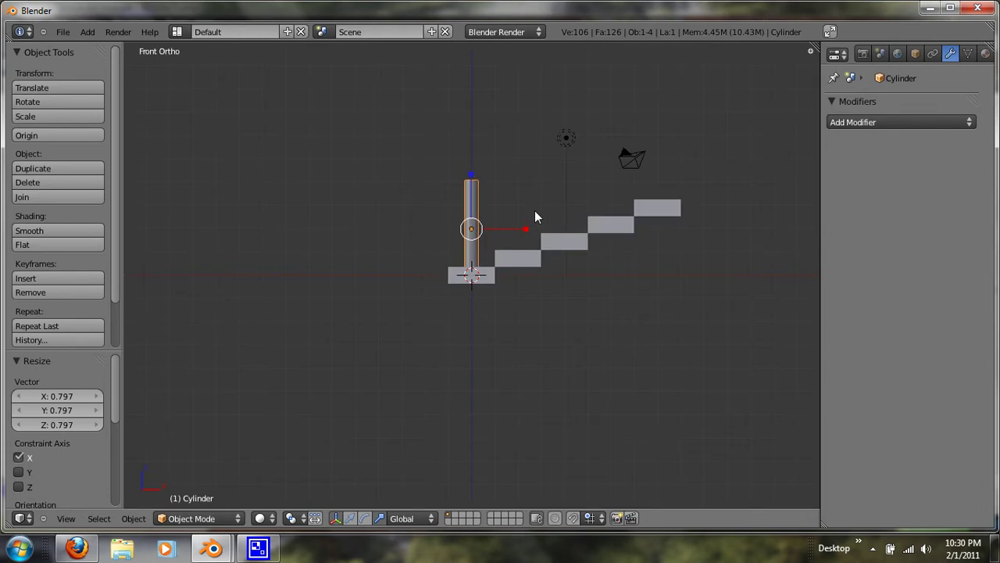
scroll(534, 210, up, 2)
key(s)
key(x)
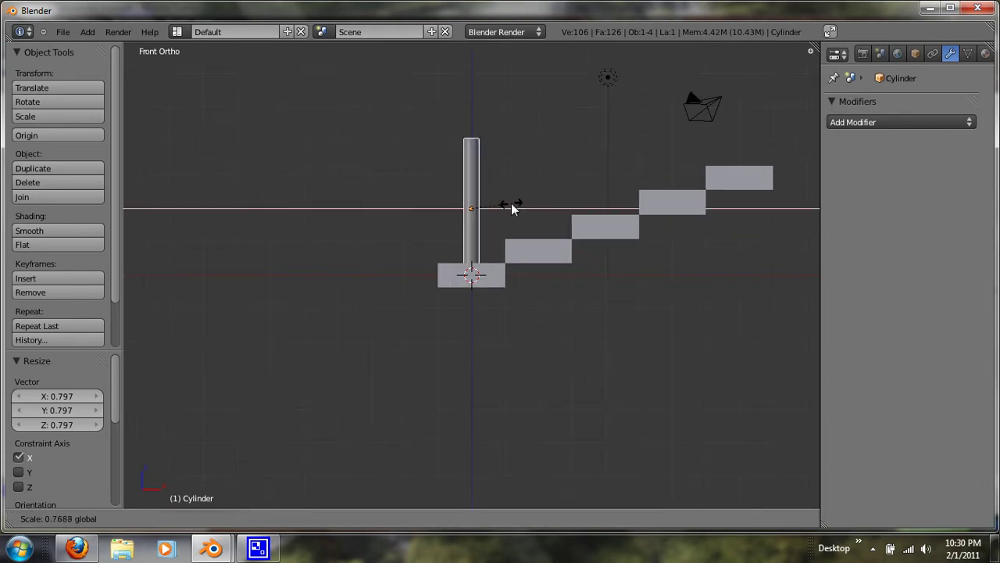
click(499, 209)
Step: Duplicate the post, offsetting the copy about 4.02 units along X and raising it about 1.68 units along Z onto the third step
middle_drag(499, 209, 480, 238)
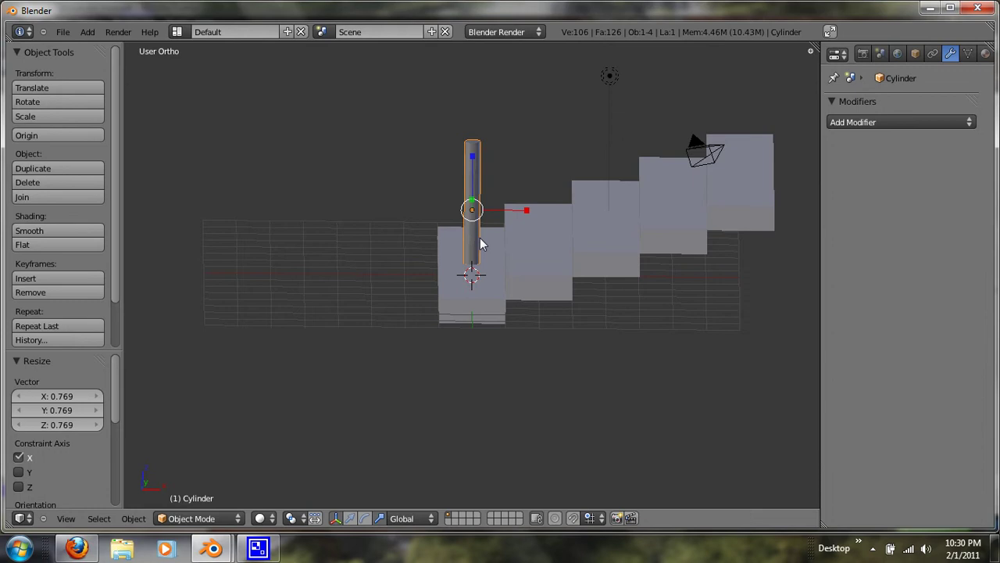
key(KP_1)
scroll(493, 239, down, 1)
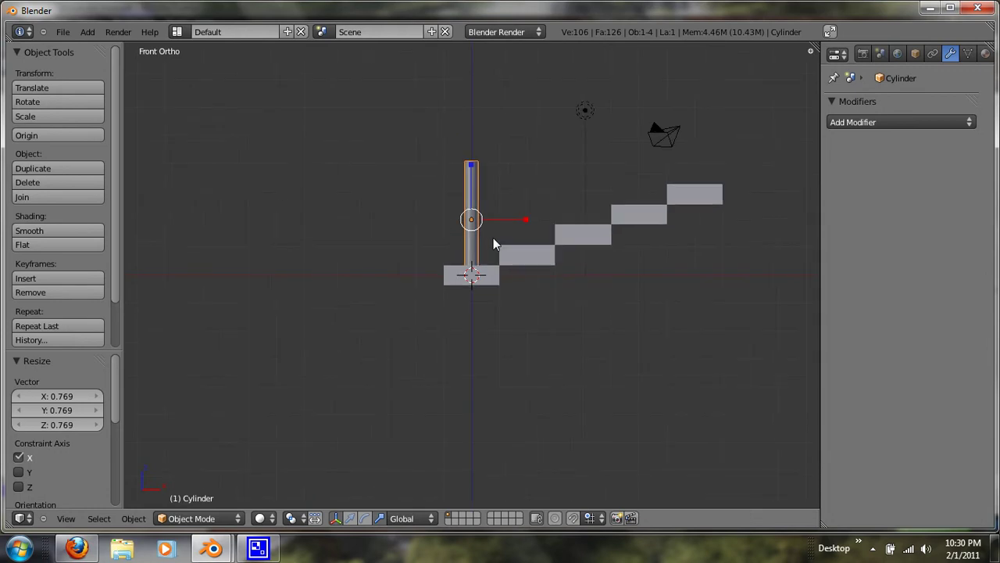
key(shift+d)
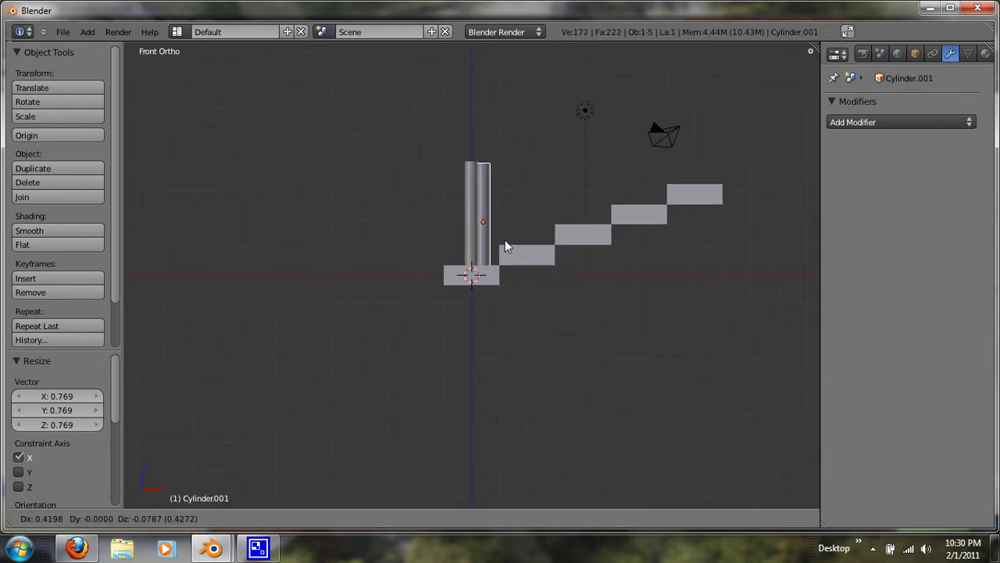
key(x)
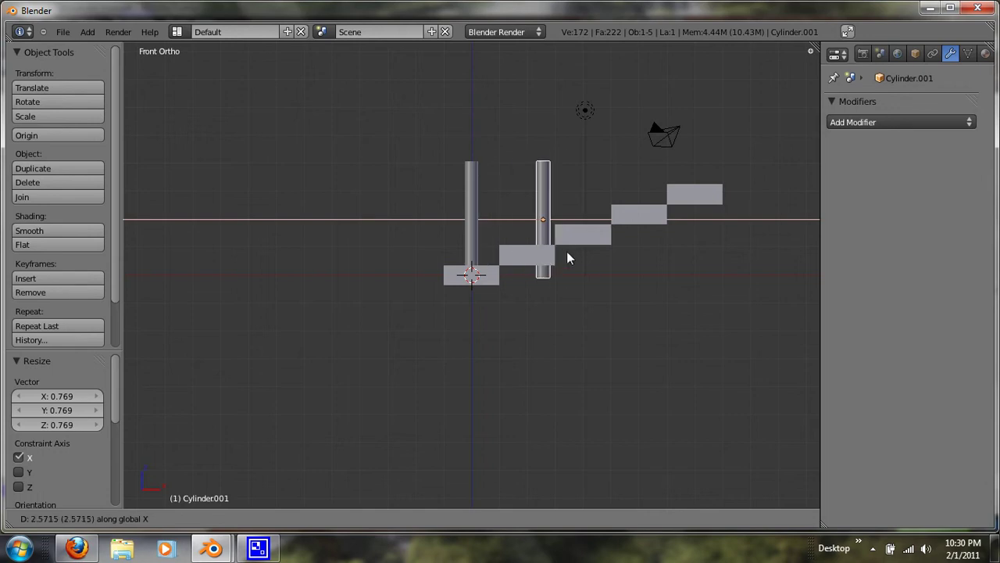
click(605, 271)
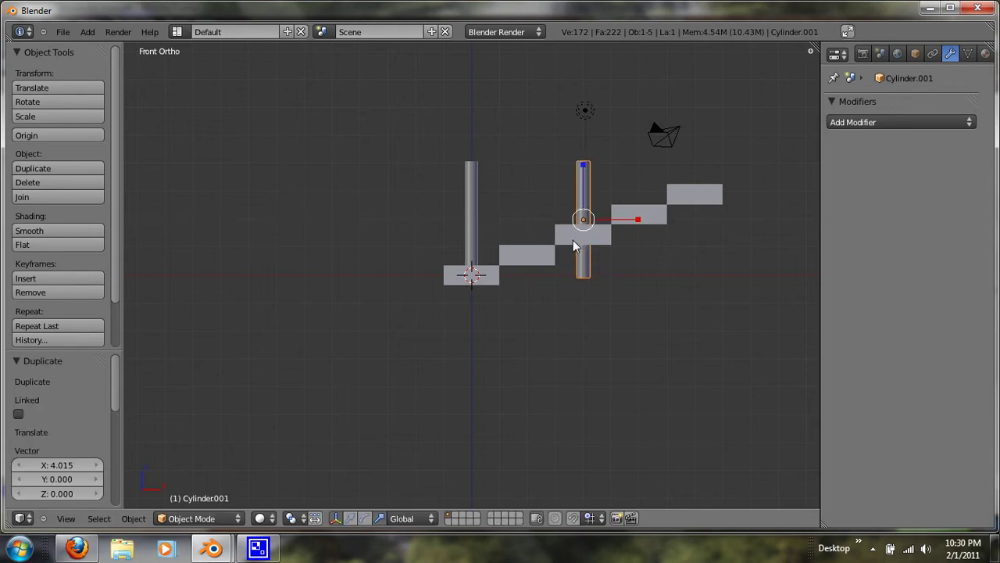
key(g)
key(z)
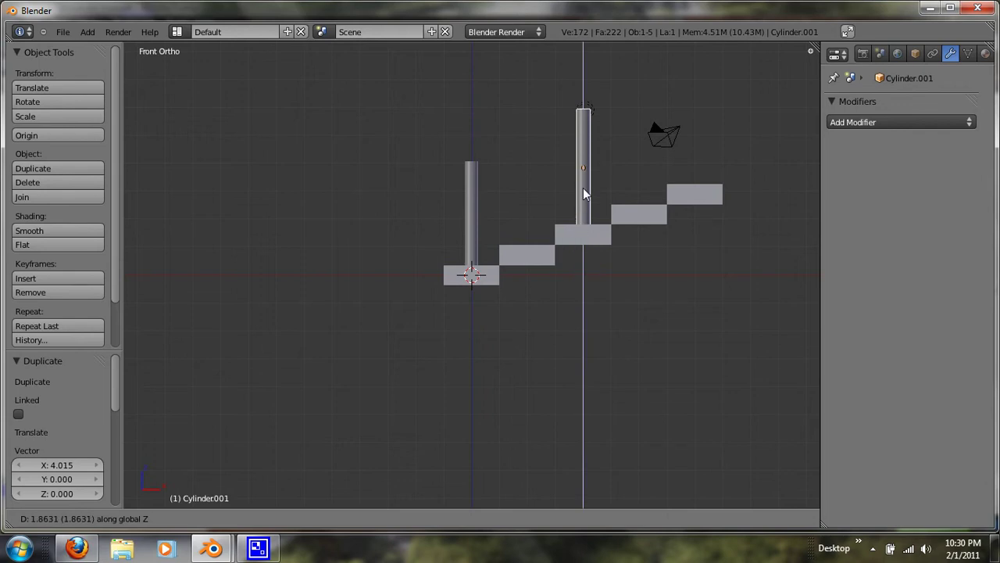
click(588, 193)
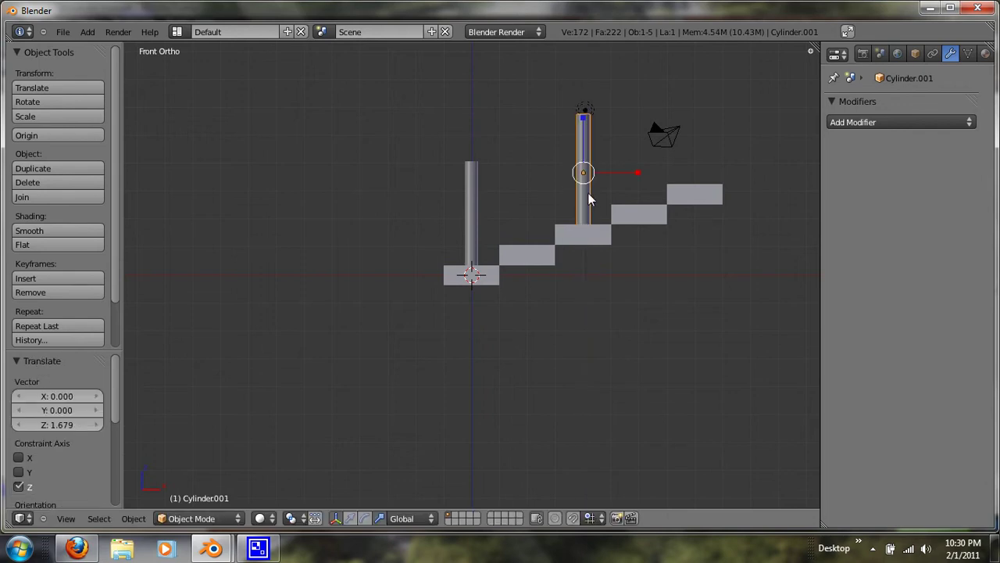
Step: Duplicate the middle post, offsetting the copy about 3.94 units along X and raising it about 1.52 units along Z onto the top step
key(shift+d)
key(x)
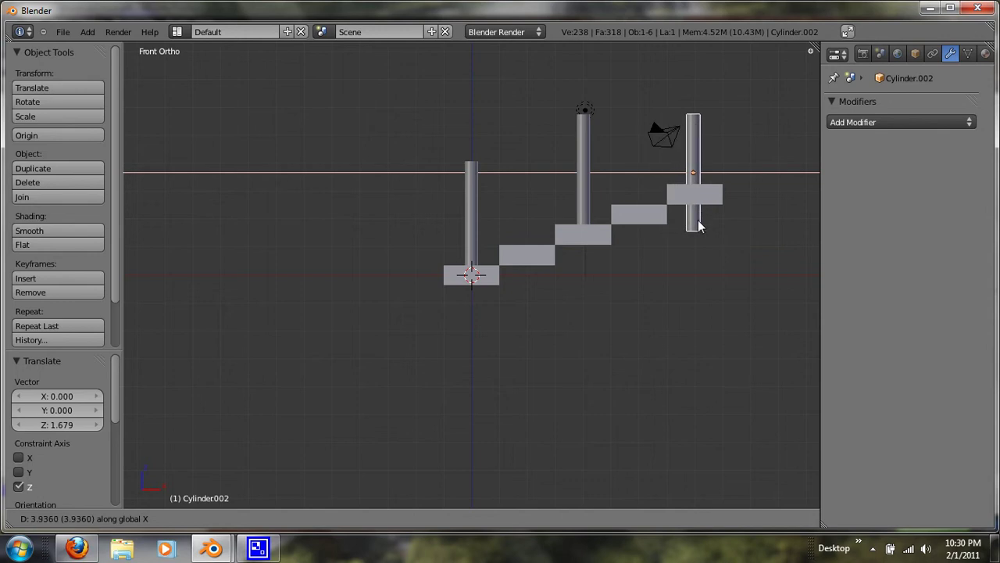
click(699, 225)
key(g)
key(z)
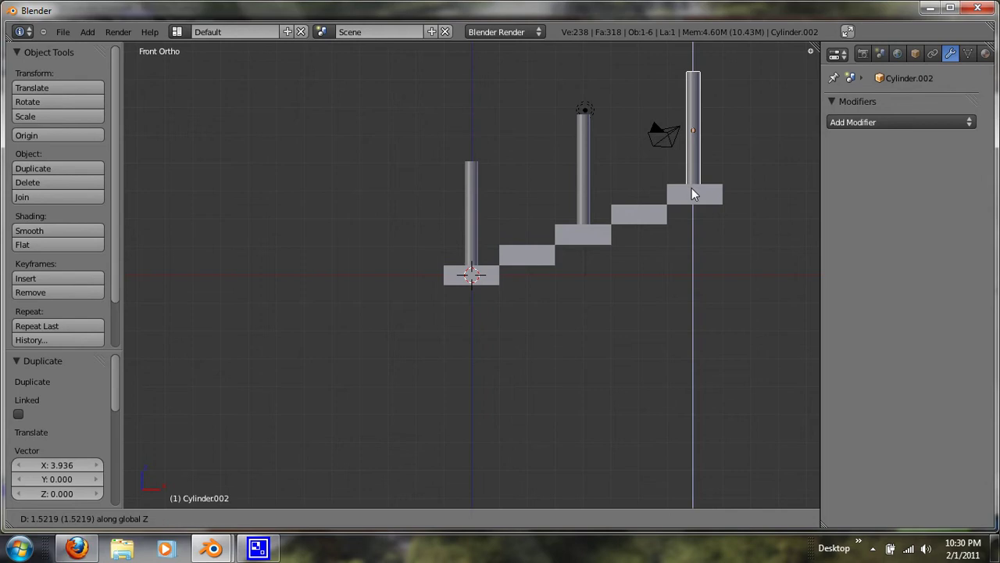
click(691, 193)
Step: Duplicate the middle post in place and rotate the copy about 70° to match the slope of the stairs
right_click(582, 180)
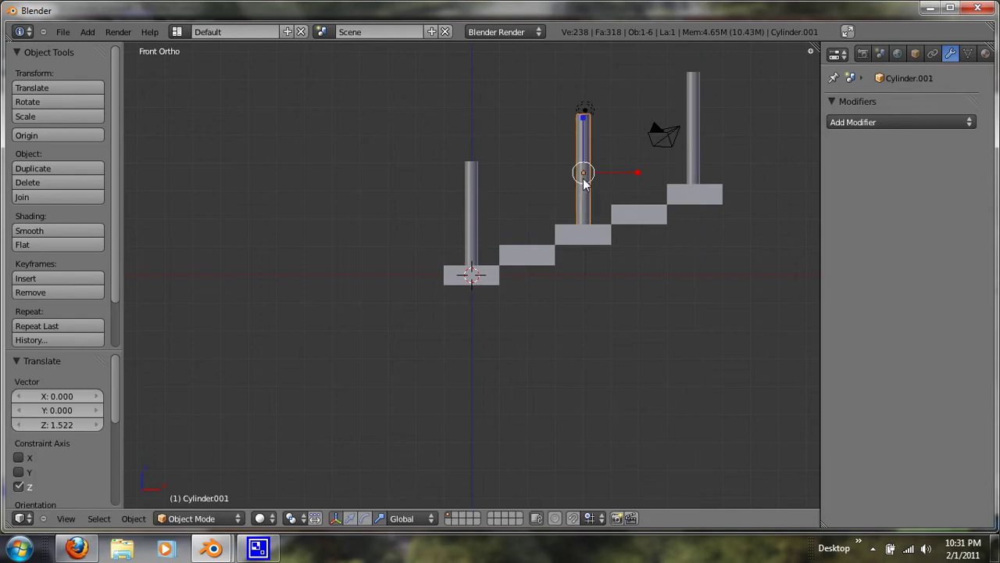
key(shift+d)
key(r)
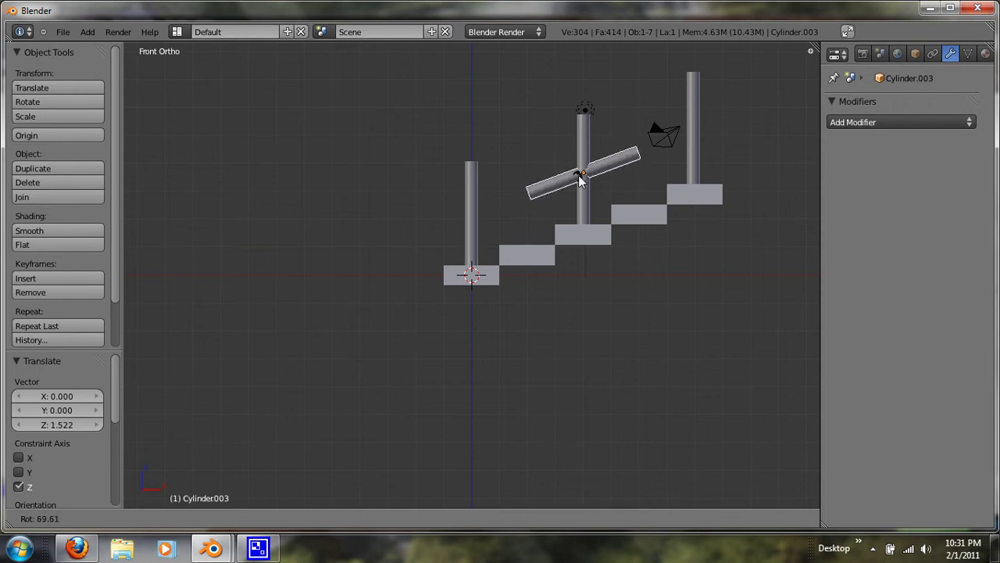
click(580, 179)
Step: Stretch the tilted cylinder by about 2.35 along X and raise it about 2.02 units along Z to rest on the posts as a handrail
key(s)
key(x)
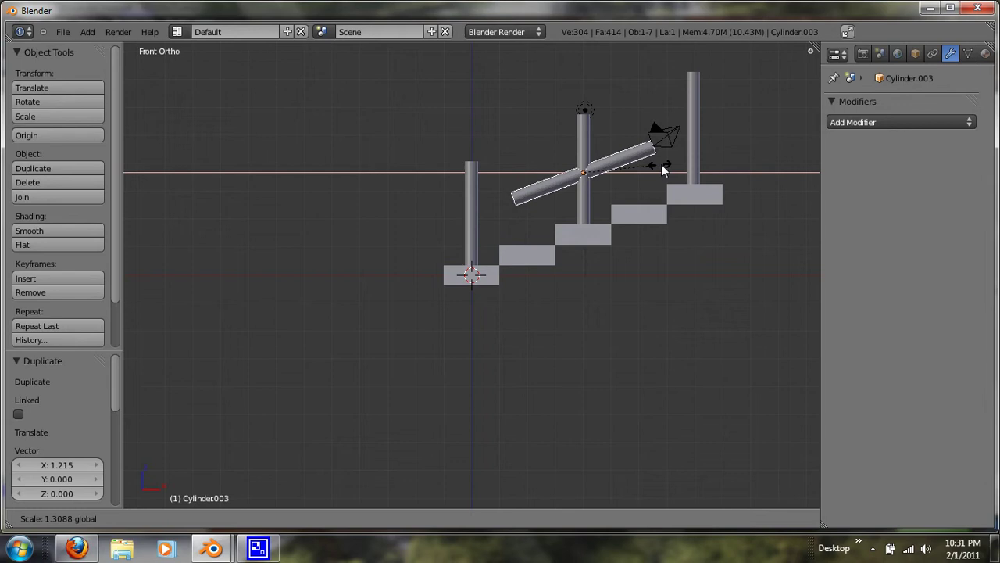
click(720, 177)
key(g)
key(z)
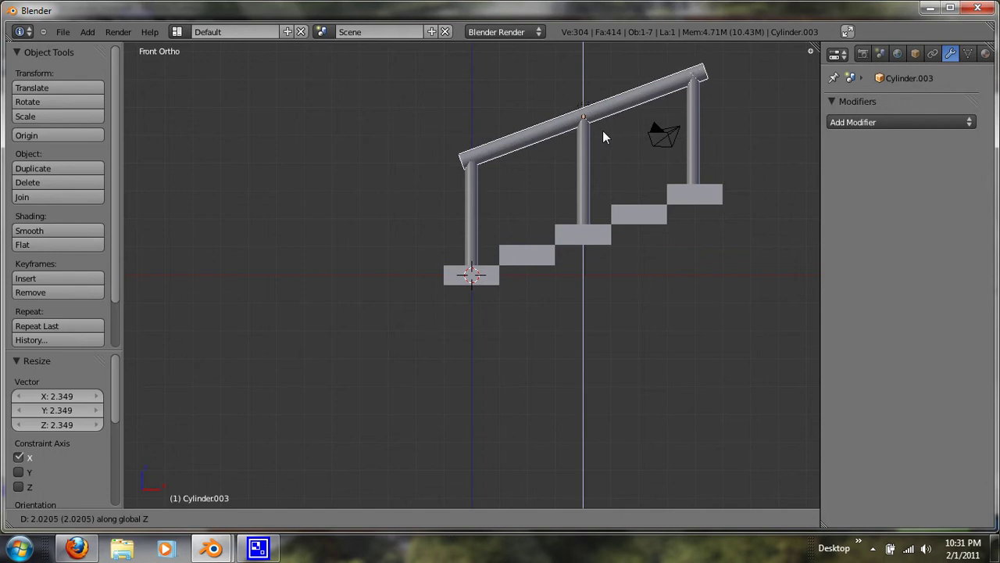
click(602, 130)
Step: Add a plane at the 3D cursor for the side of the staircase
middle_drag(497, 143, 474, 232)
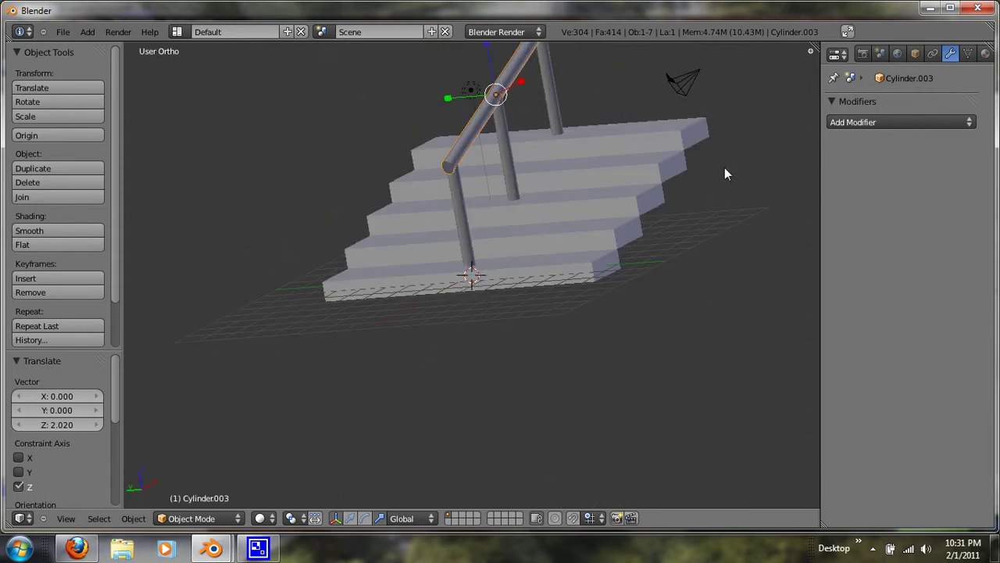
middle_drag(204, 153, 665, 241)
key(space)
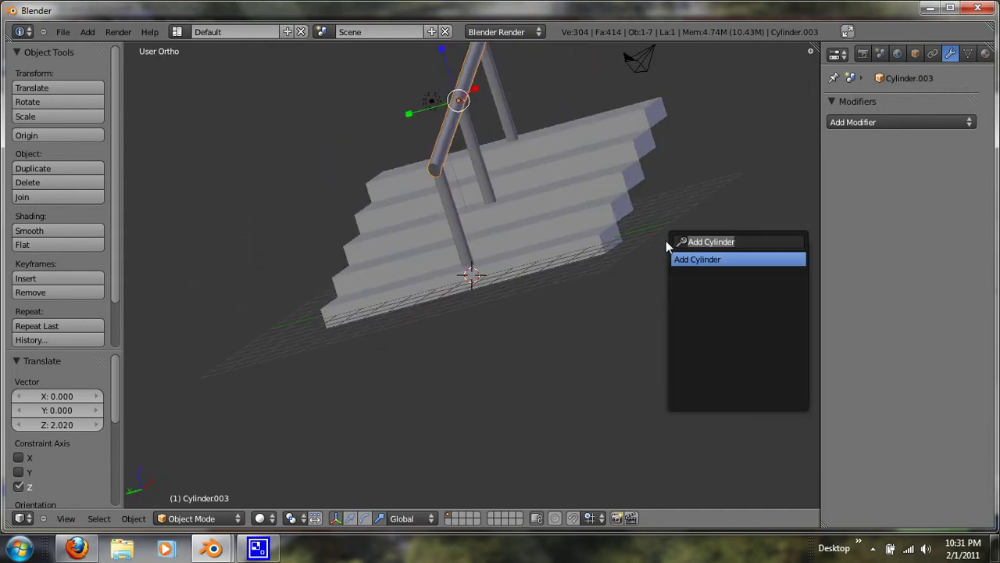
text(plane)
key(Return)
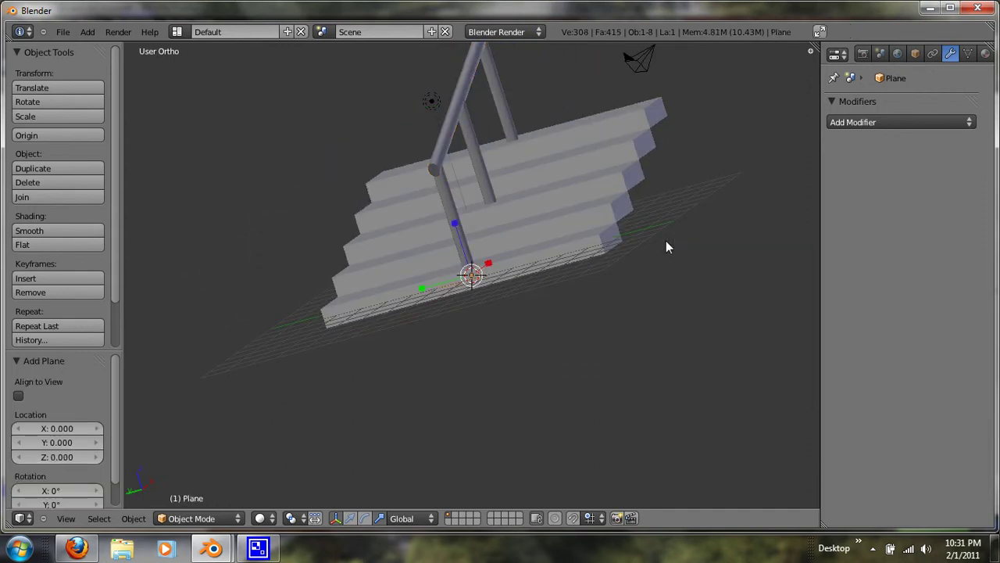
Step: Rotate the plane 90° in the front view and 90° in the top view to stand it parallel to the staircase's side
key(KP_1)
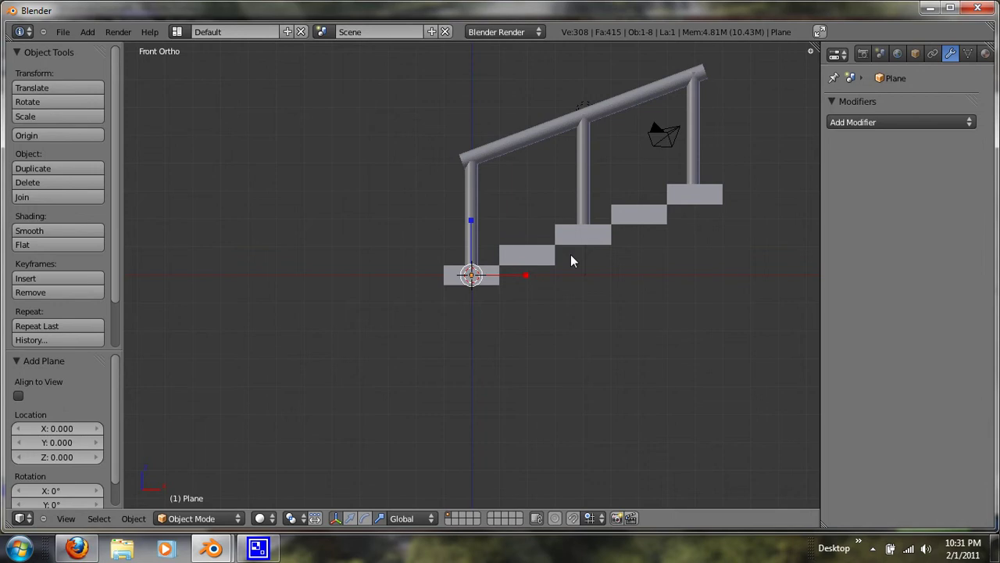
key(r)
key(9)
key(0)
key(Return)
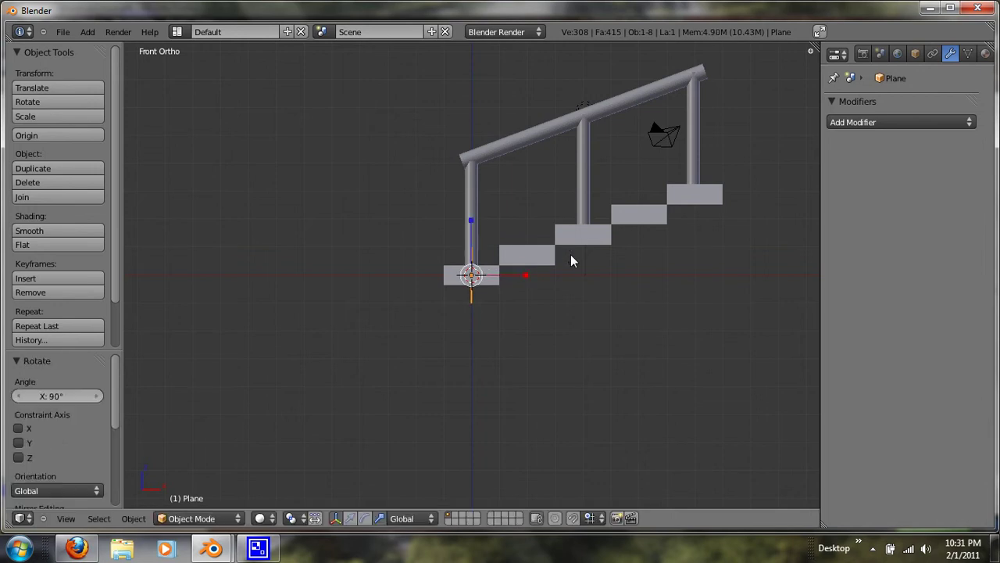
key(KP_7)
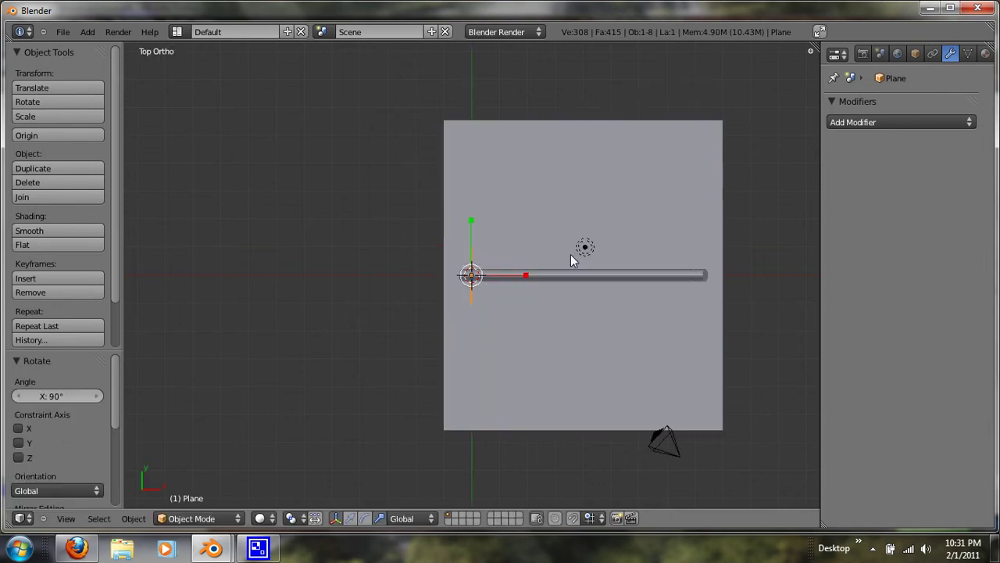
key(r)
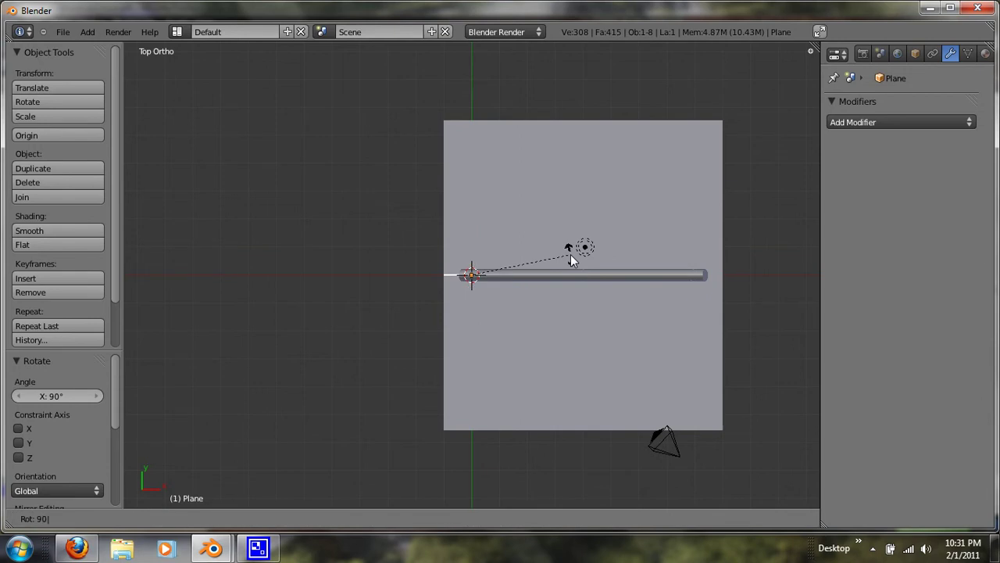
key(Escape)
Step: Scale the plane by about 4.69 along X and move it about 5.46 units along Y and 3.96 along X to the stairs' side edge
drag(524, 280, 708, 279)
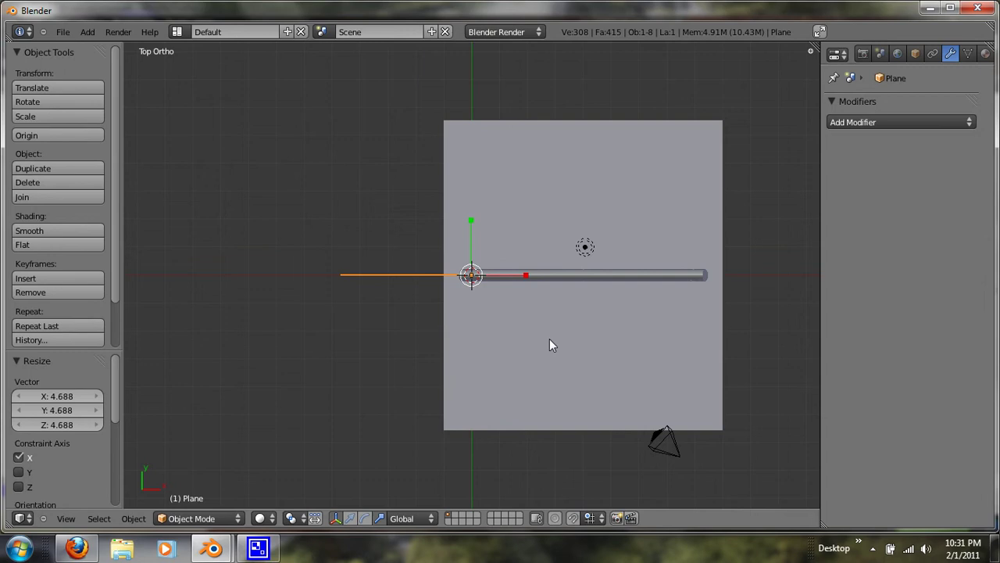
key(g)
key(y)
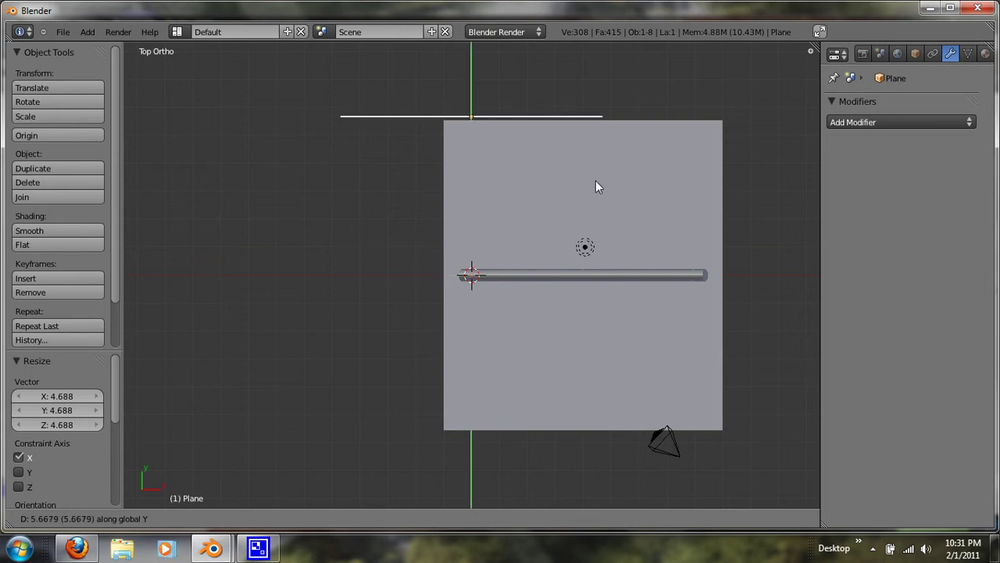
click(600, 186)
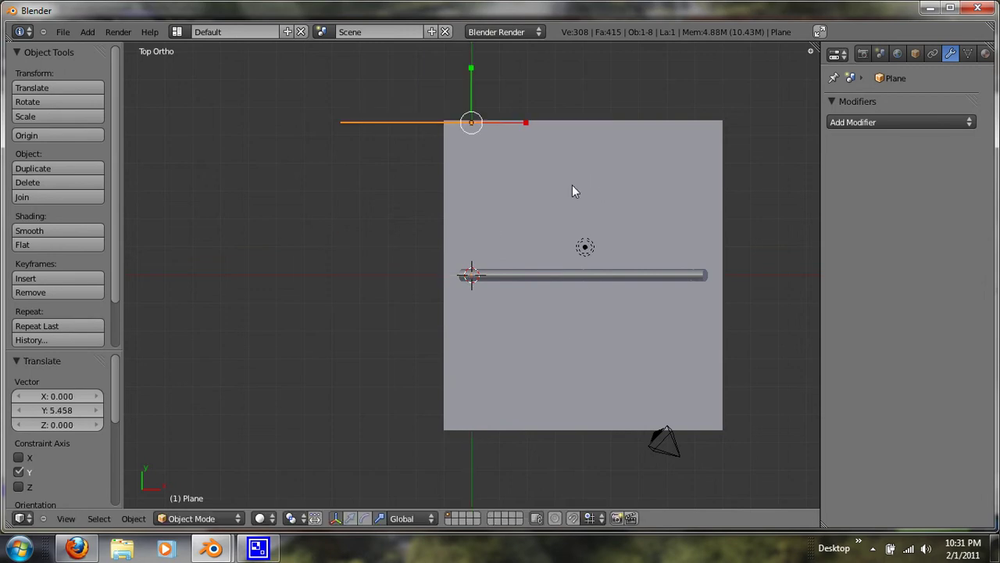
key(g)
key(x)
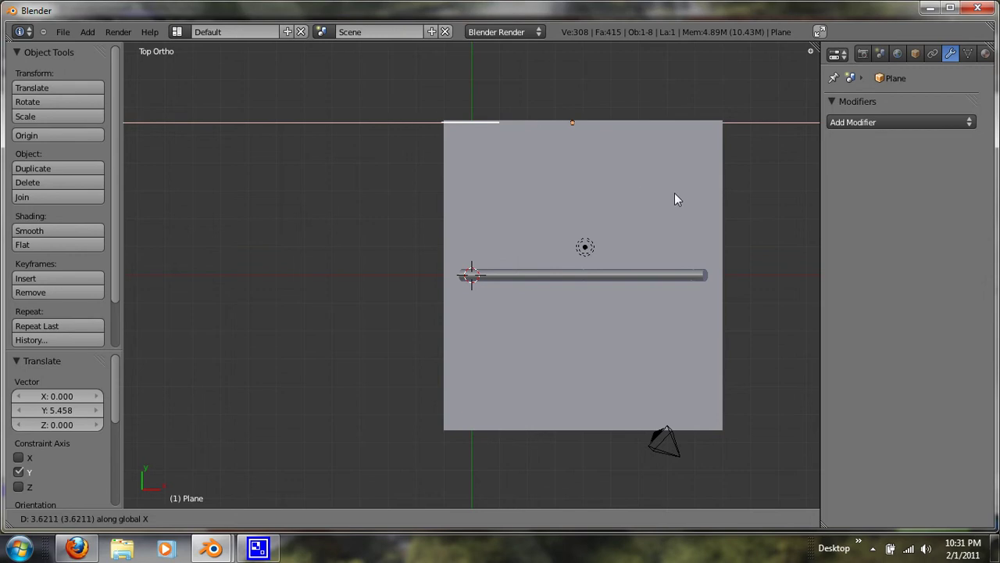
click(684, 202)
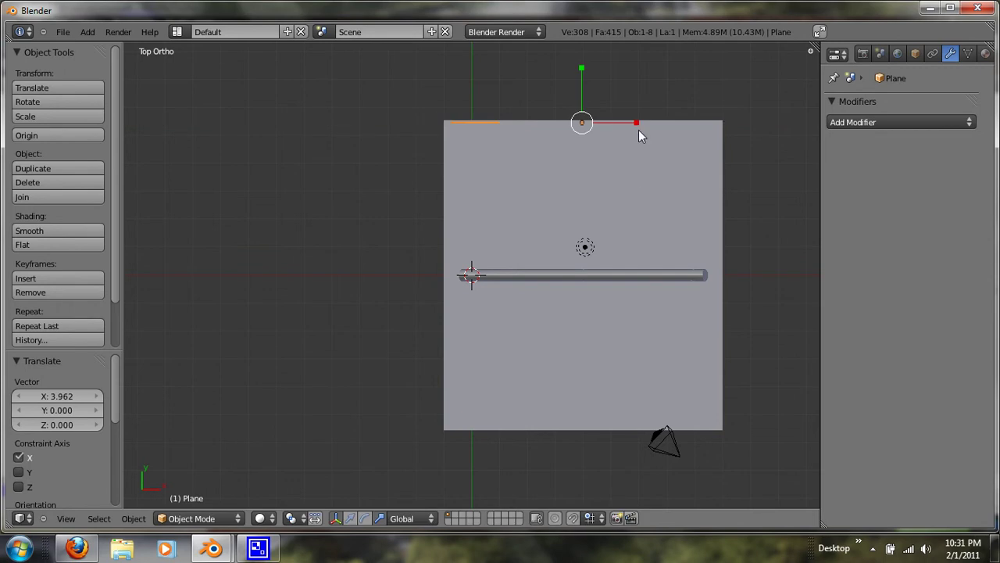
Step: Match the plane to the stairs' side by scaling it about 1.27 along X, moving it about 0.08 along Y, and scaling it about 0.84 along X
key(s)
click(603, 119)
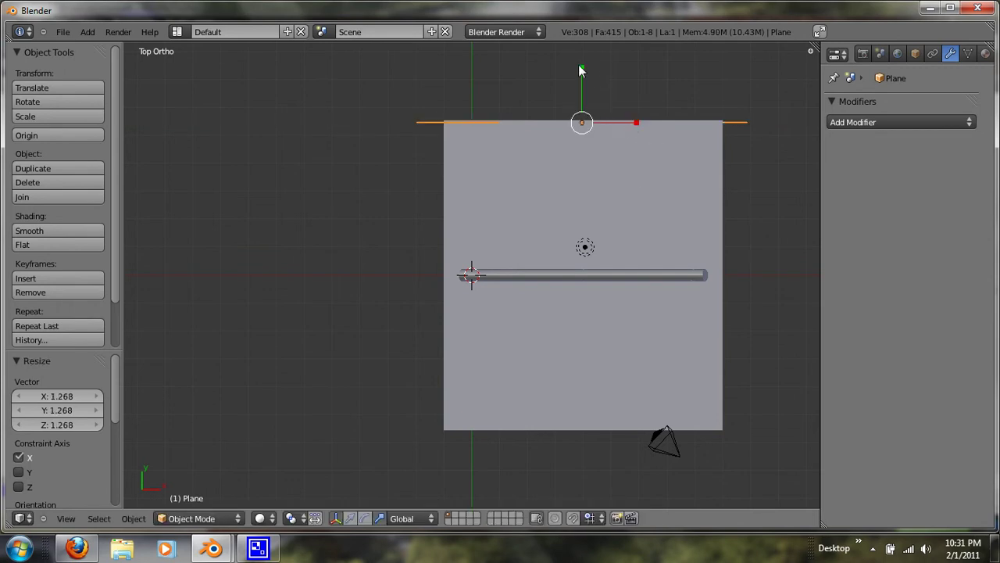
drag(585, 76, 589, 84)
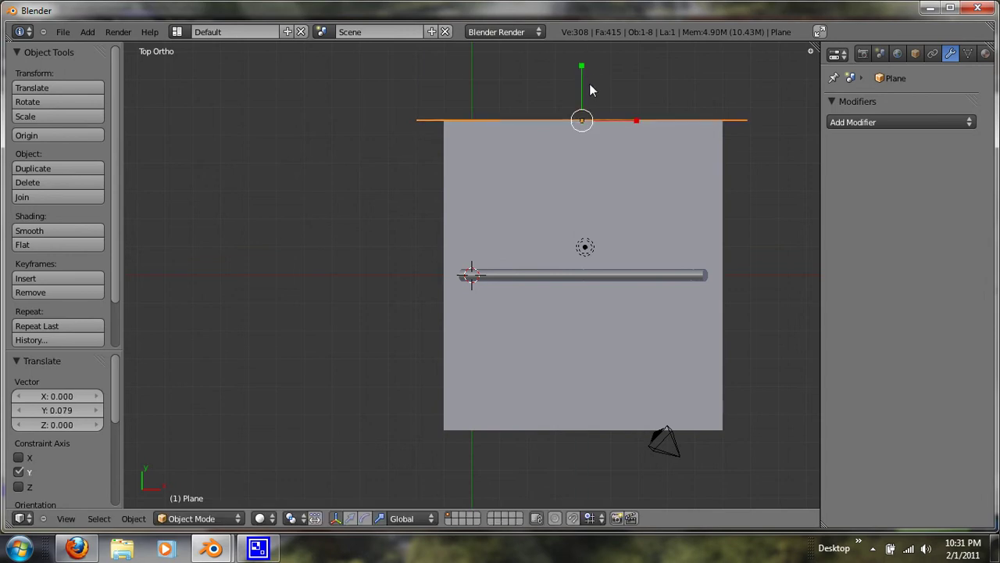
key(s)
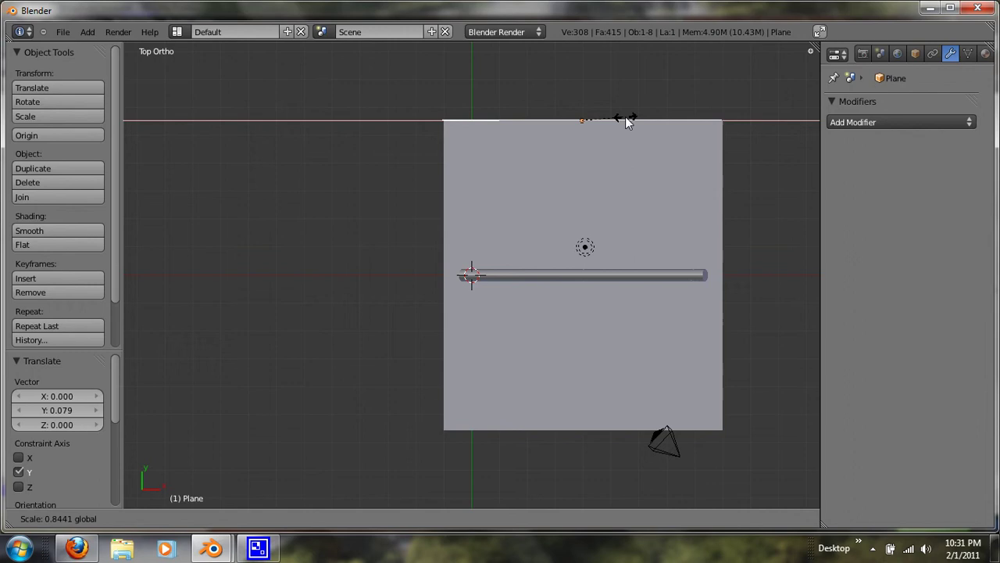
click(628, 122)
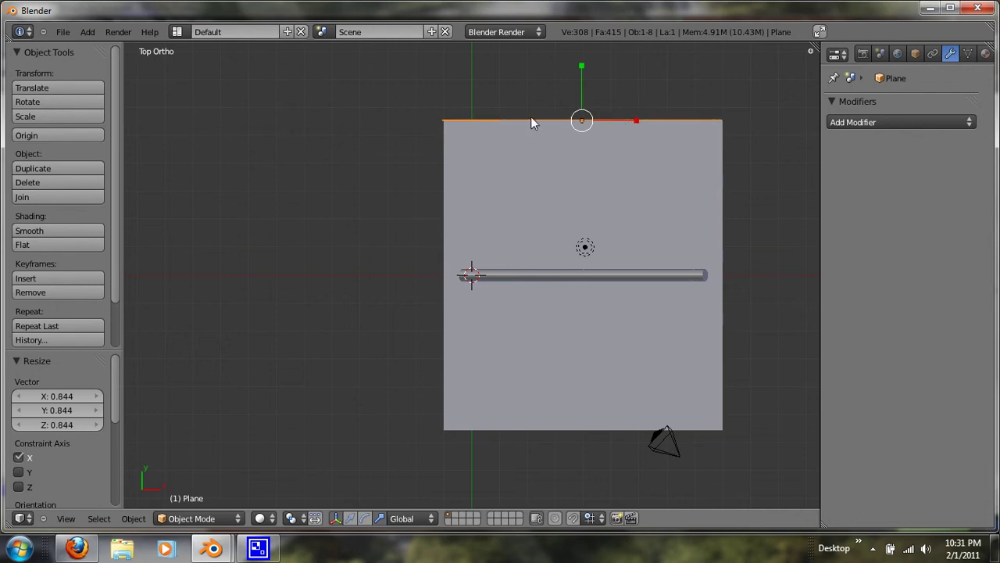
Step: Increase the side plane's height by scaling it about 1.42 along Z, and show the staircase from the back
middle_drag(437, 159, 535, 271)
middle_drag(497, 336, 648, 500)
middle_drag(663, 329, 310, 243)
key(s)
key(z)
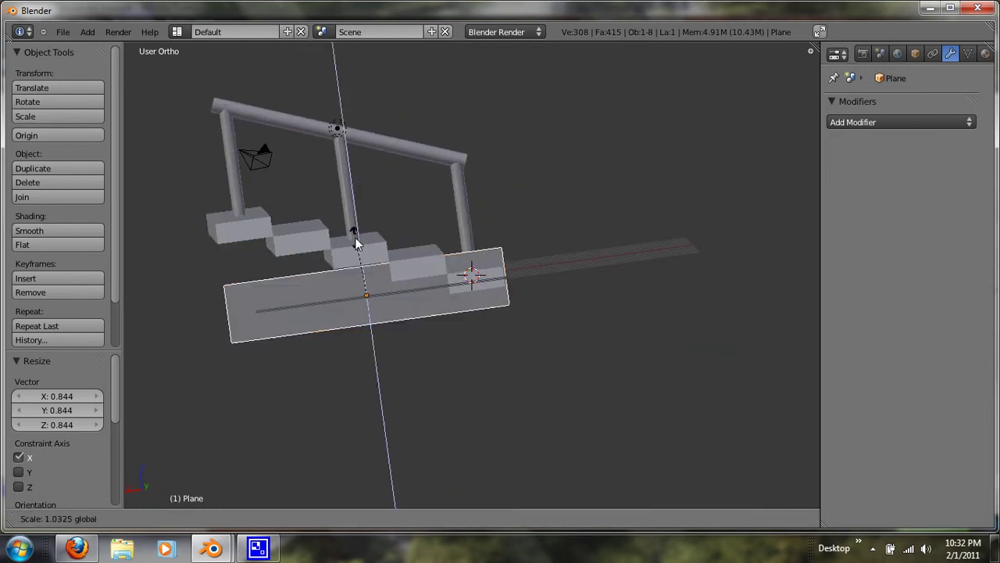
click(593, 289)
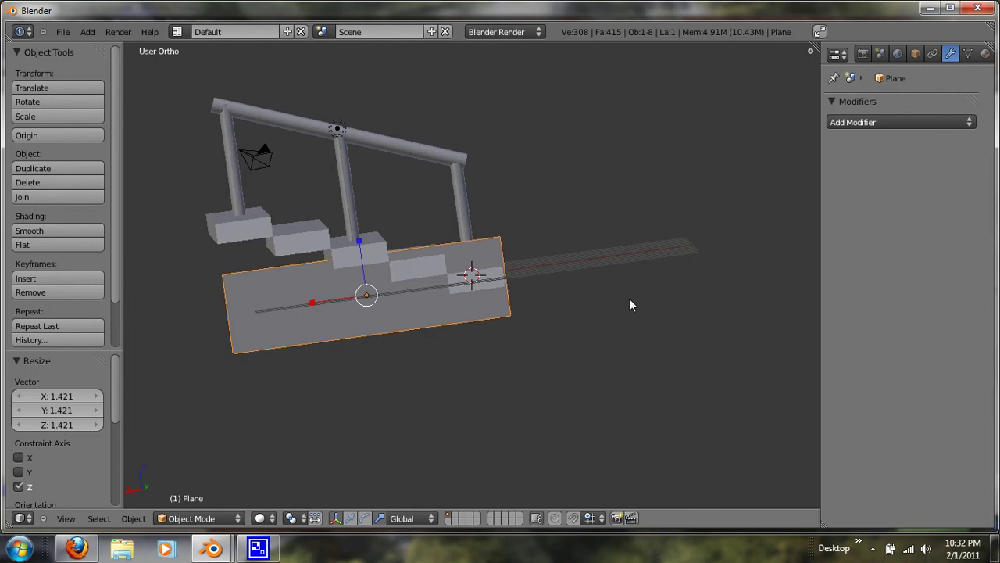
key(ctrl+KP_3)
key(ctrl+KP_1)
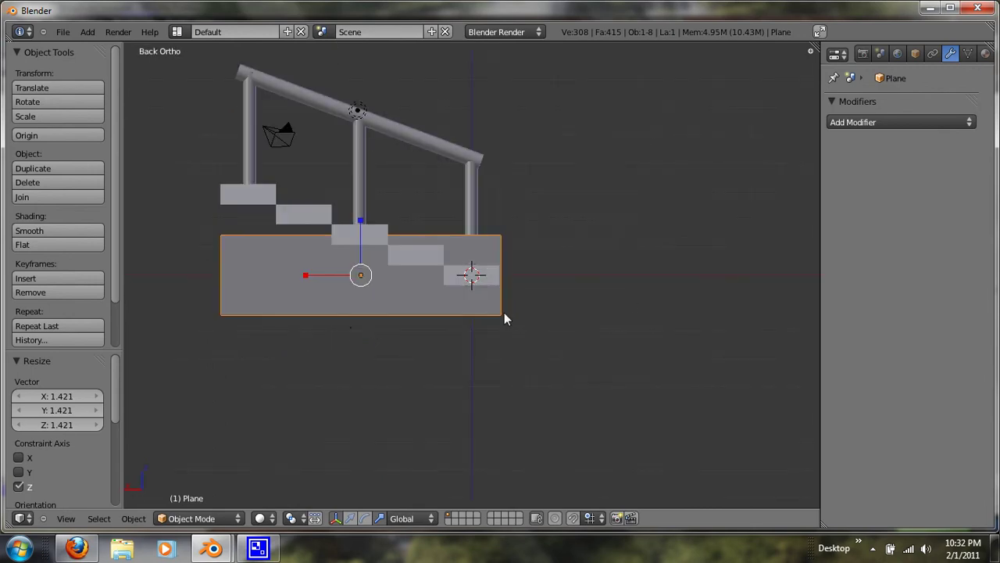
Step: Scale the side plane by about 1.18 along Z and raise it about 1.34 units along Z over the steps
shift+middle_drag(402, 337, 508, 364)
key(s)
key(z)
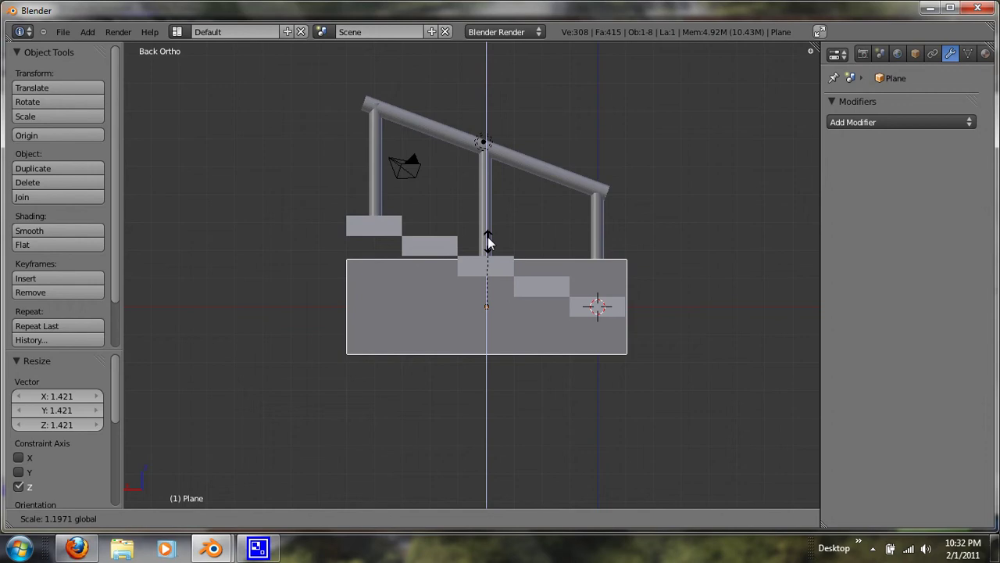
click(488, 246)
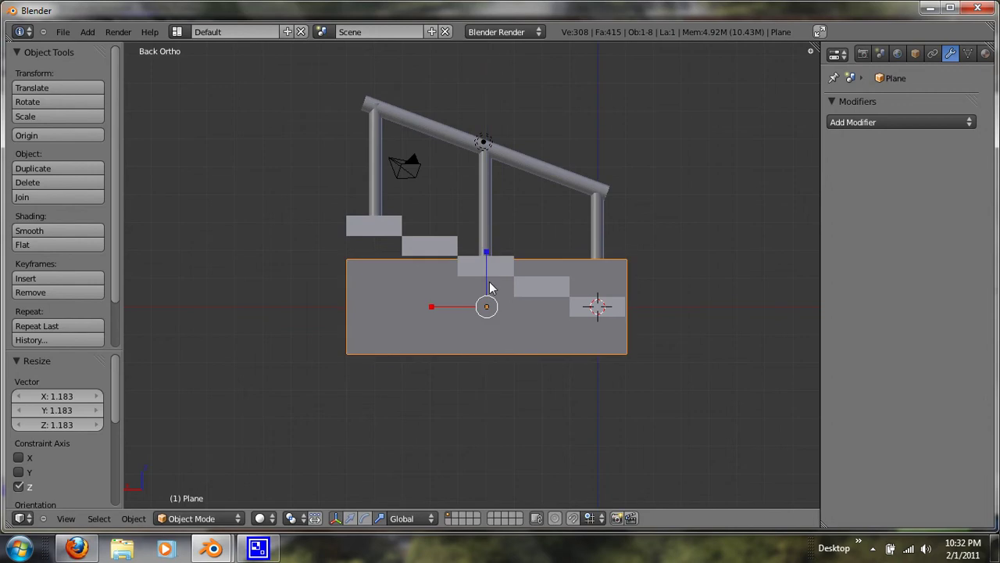
key(g)
key(z)
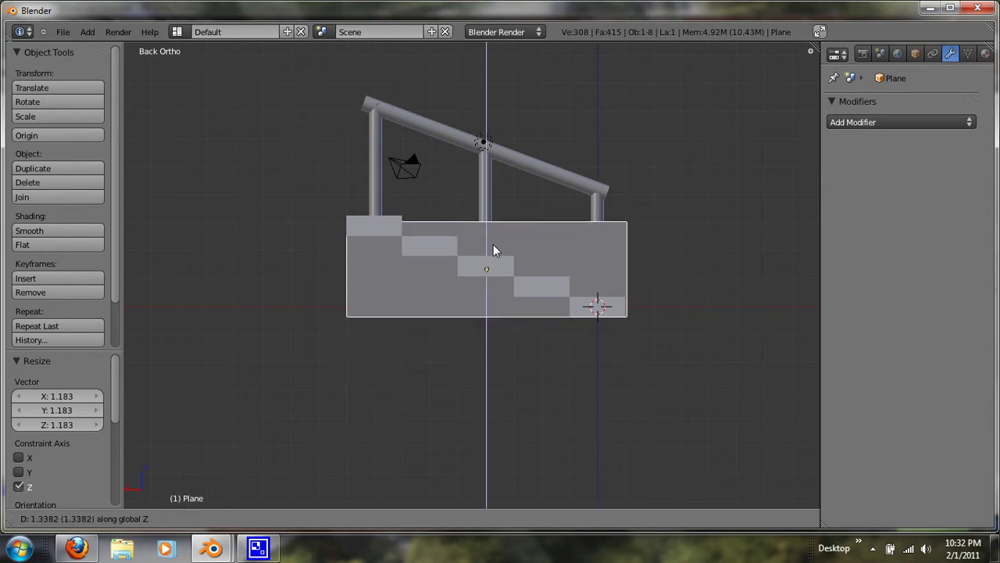
click(493, 250)
Step: Fit the plane to the stairs' full height by scaling it about 1.025 and 1.032 along Z and raising it about 0.105 units
key(s)
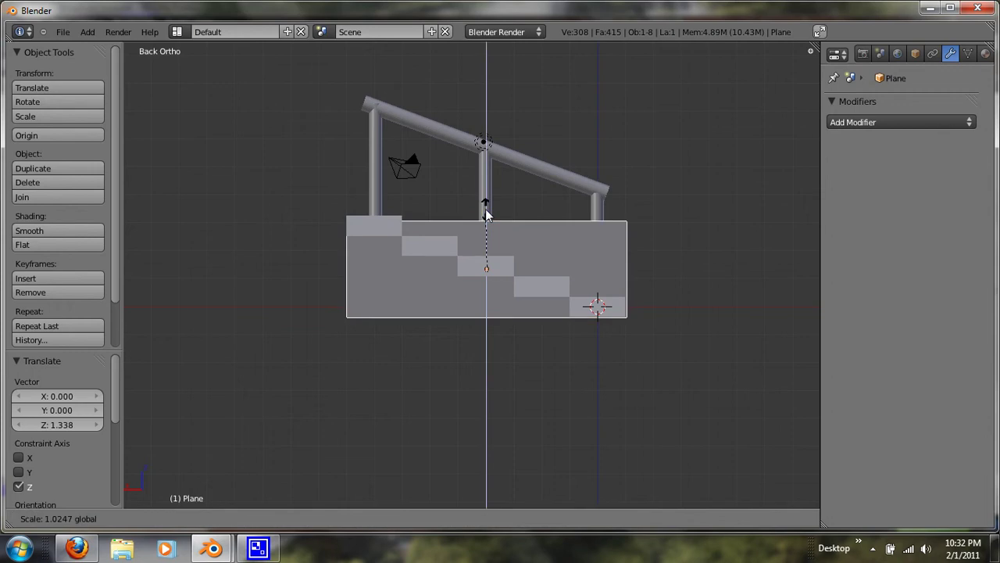
click(491, 238)
key(g)
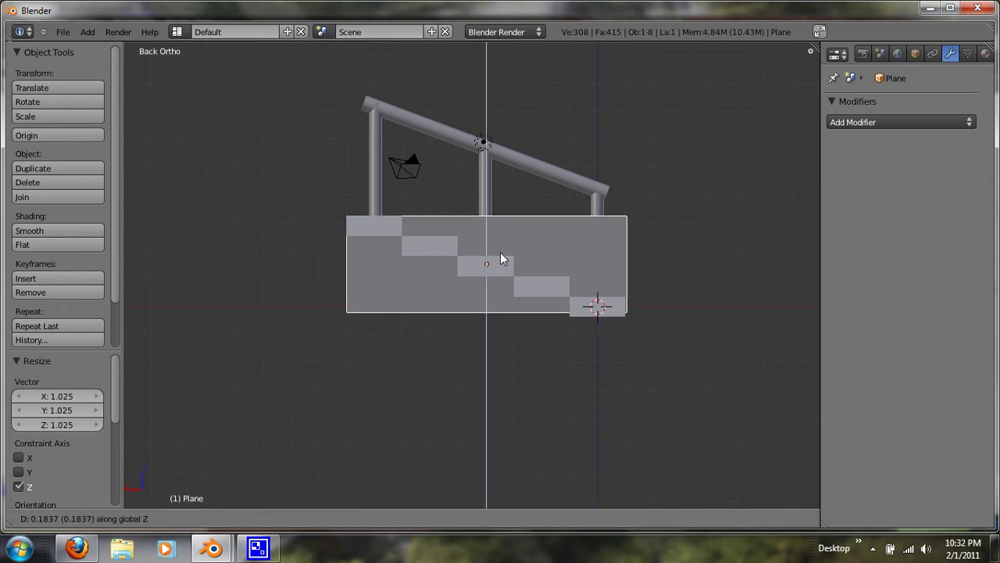
click(502, 263)
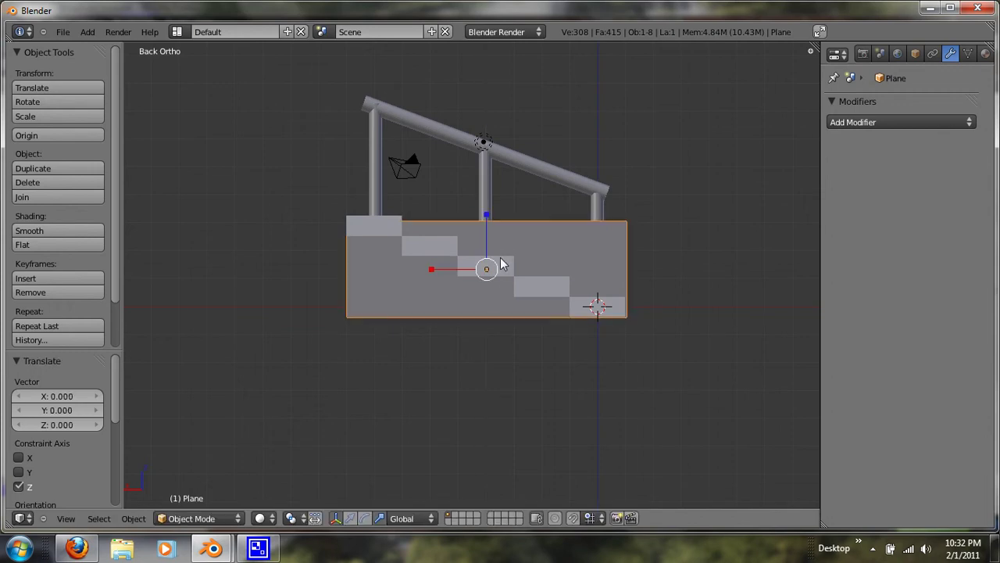
key(s)
key(z)
click(483, 228)
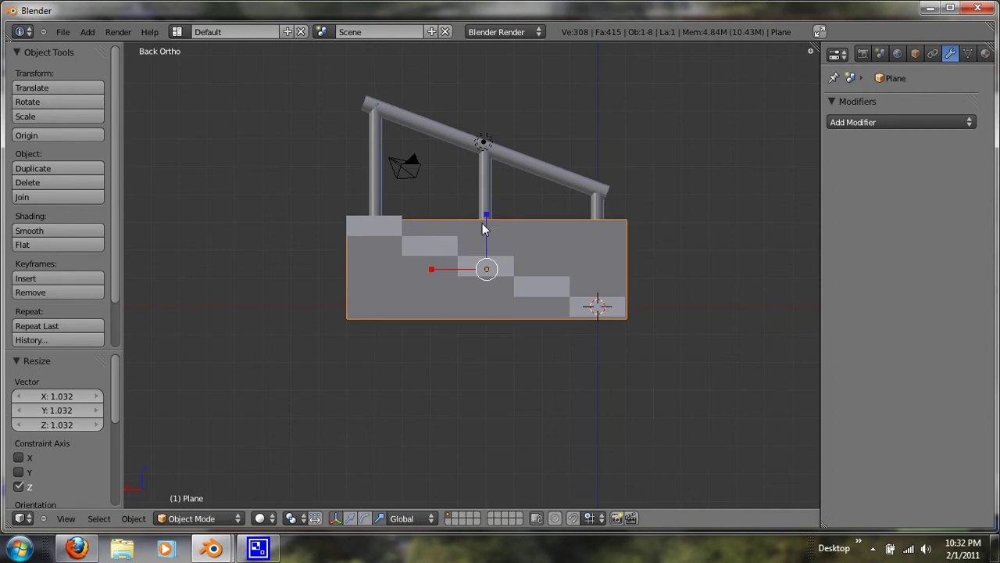
key(g)
key(z)
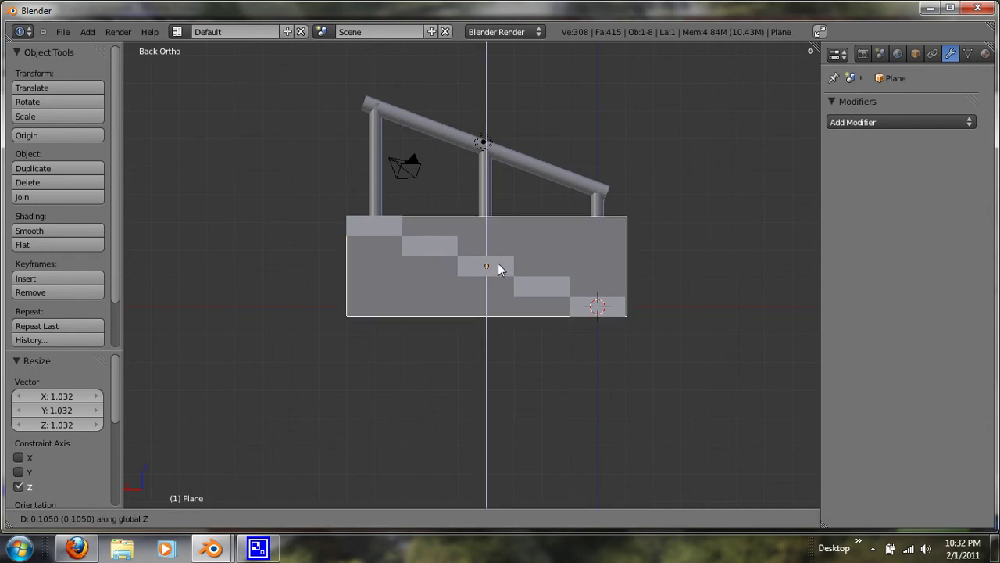
click(500, 268)
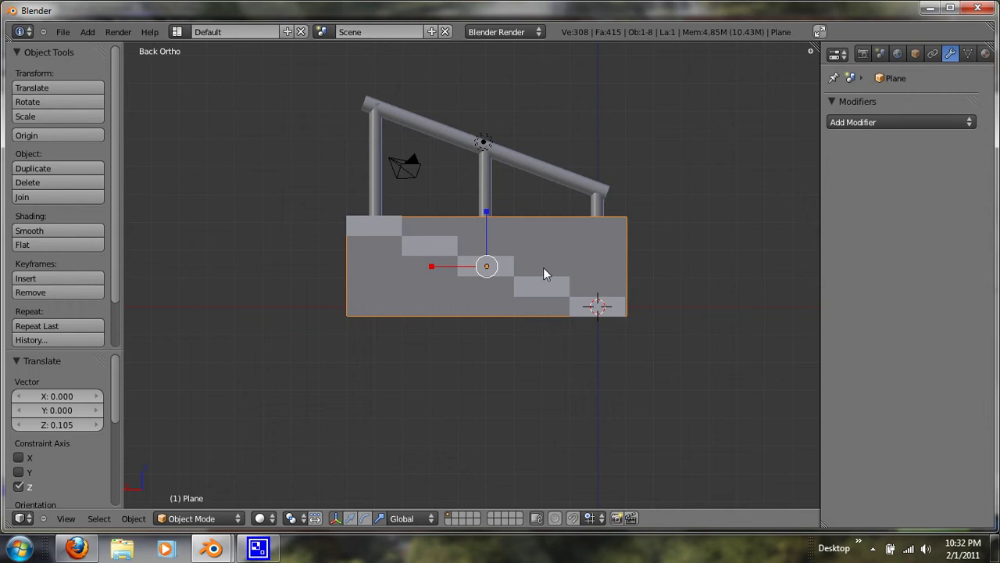
Step: Subdivide the side plane's mesh in Edit Mode with 3 cuts
key(Tab)
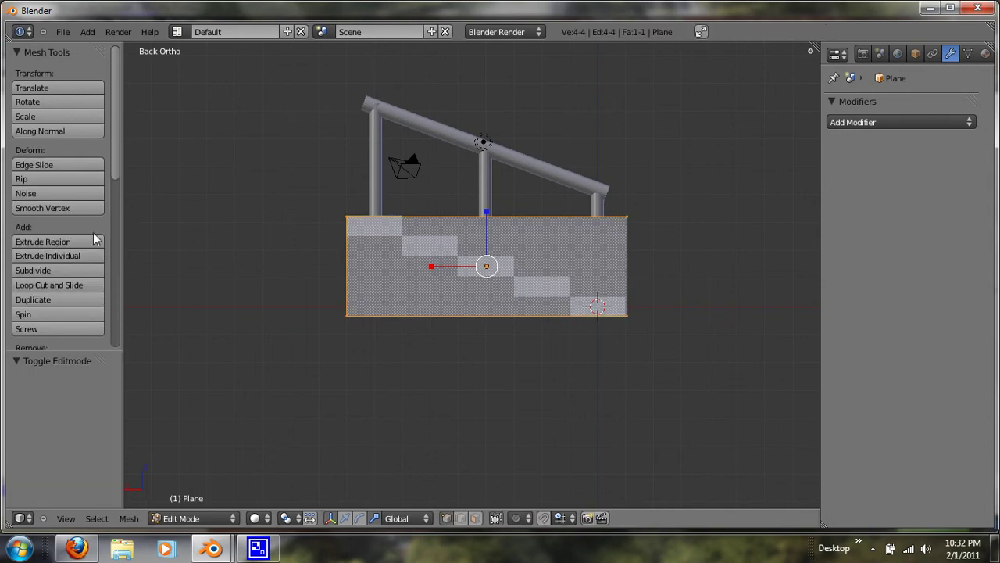
click(61, 270)
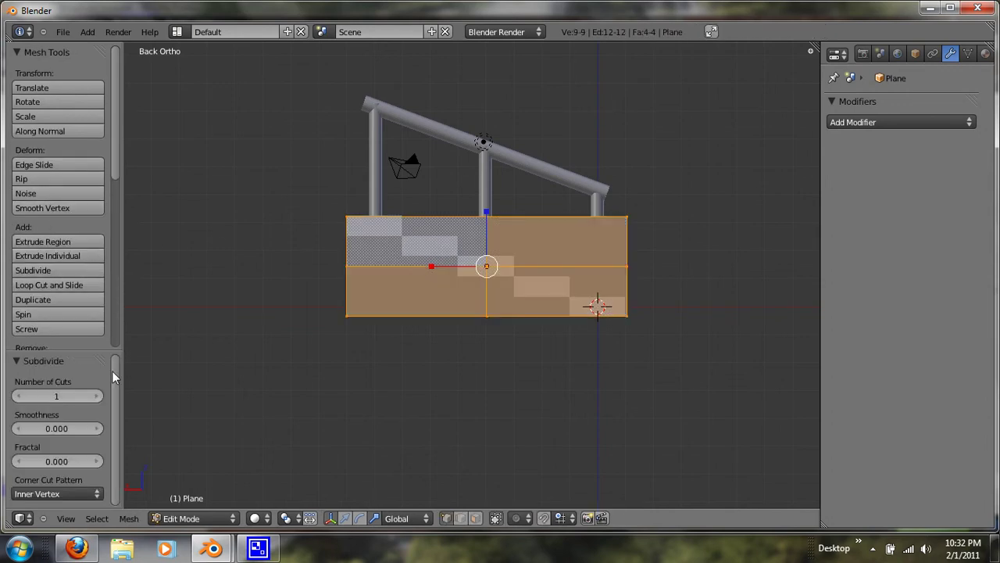
click(97, 397)
click(97, 396)
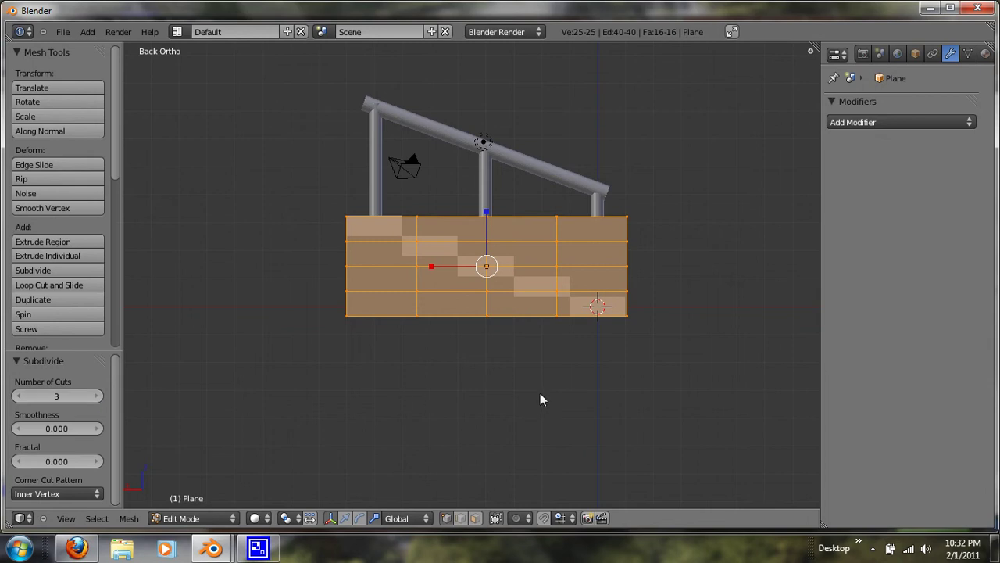
Step: Lower the plane's lowest interior horizontal edge loop by about 0.21 along Z to the top of the lowest step
shift+middle_drag(540, 393, 530, 338)
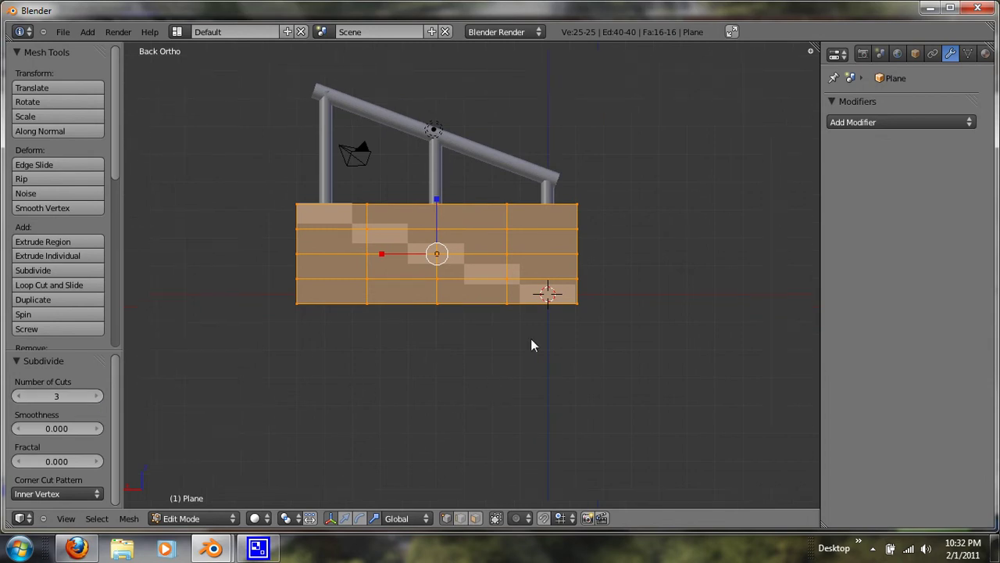
alt+right_click(525, 280)
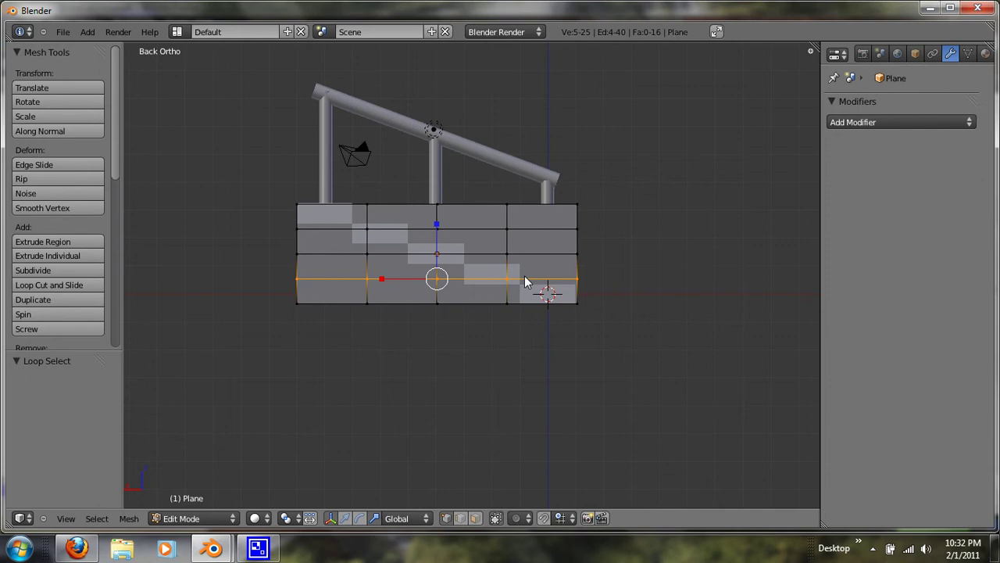
key(g)
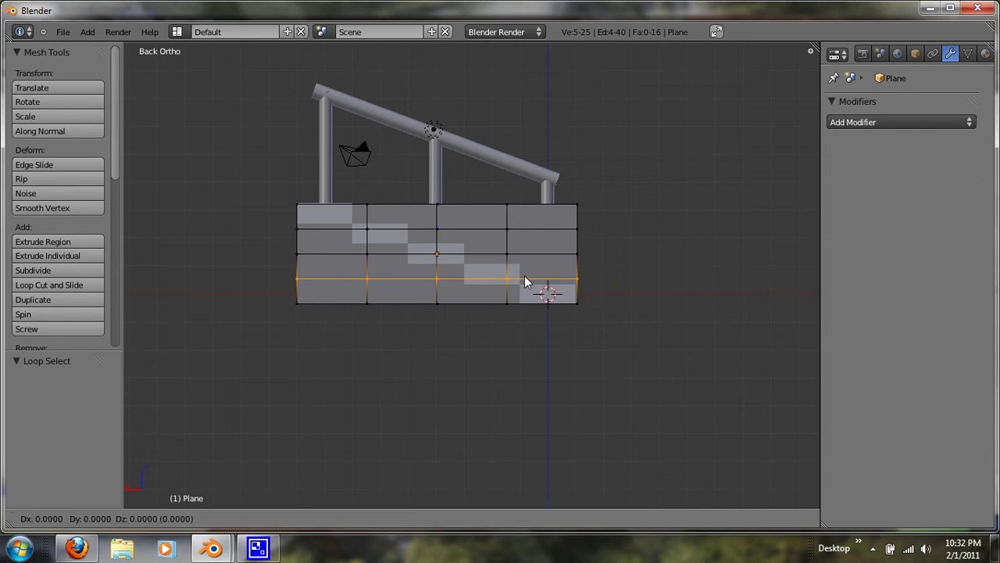
key(z)
click(528, 288)
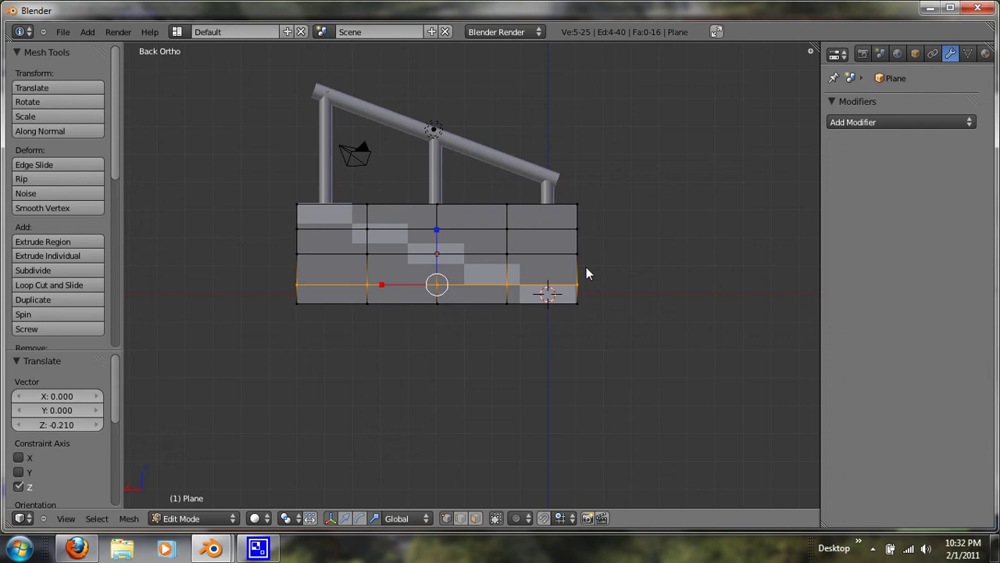
Step: Align the plane's outer edge and nearest vertical loop with the lowest step's sides, moving them about 0.052 and -0.499 along X
alt+right_click(578, 268)
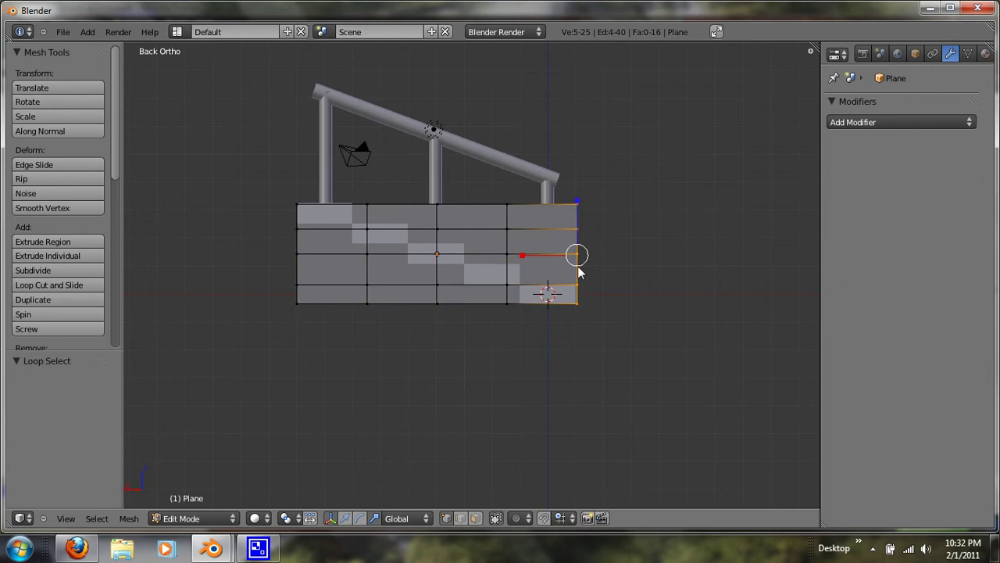
key(g)
key(x)
click(573, 268)
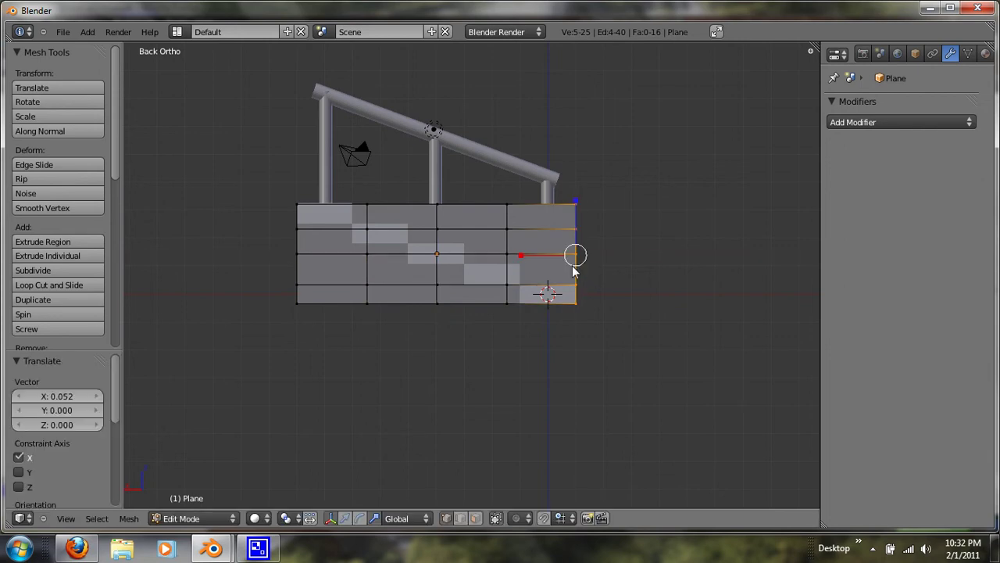
alt+right_click(503, 271)
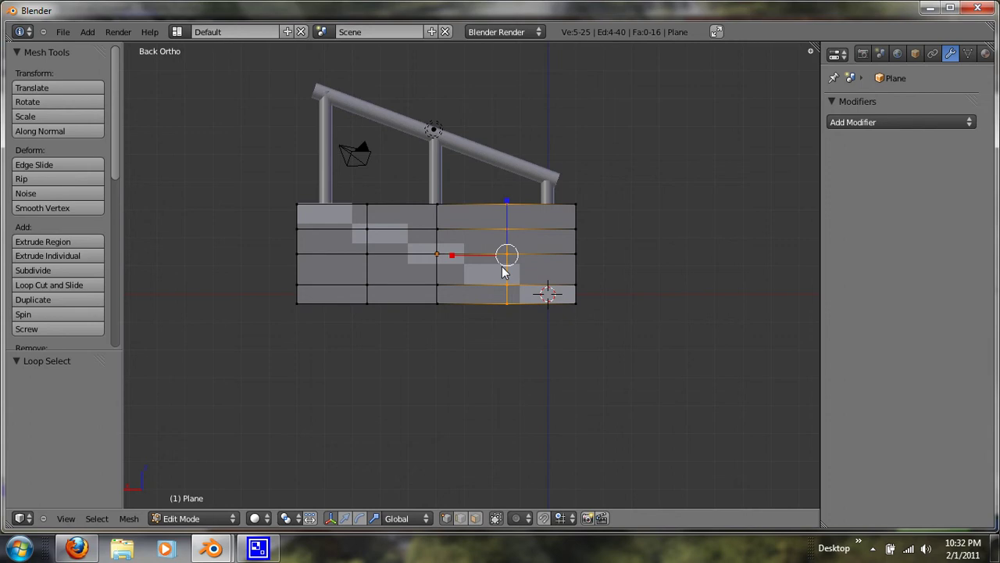
key(g)
key(x)
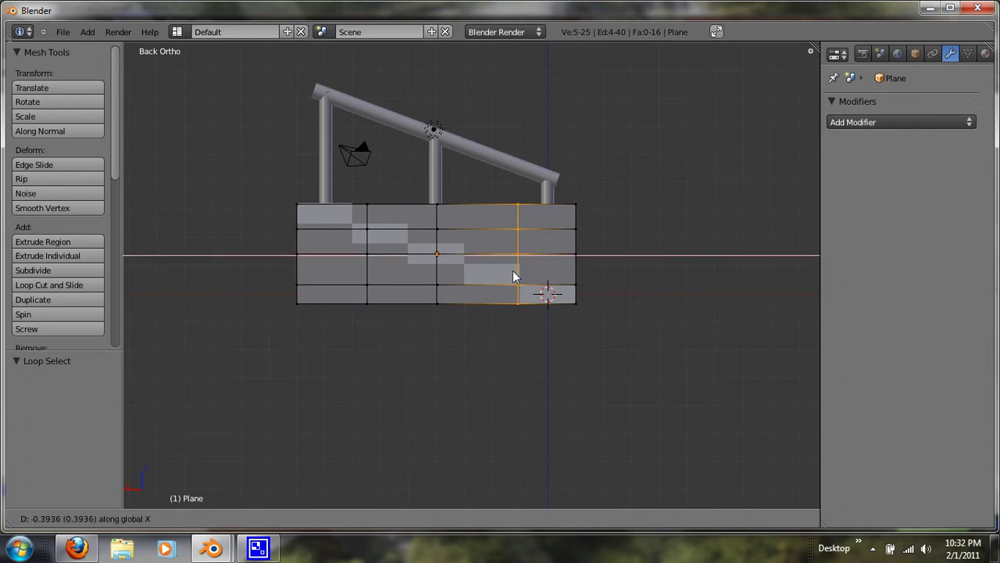
click(516, 273)
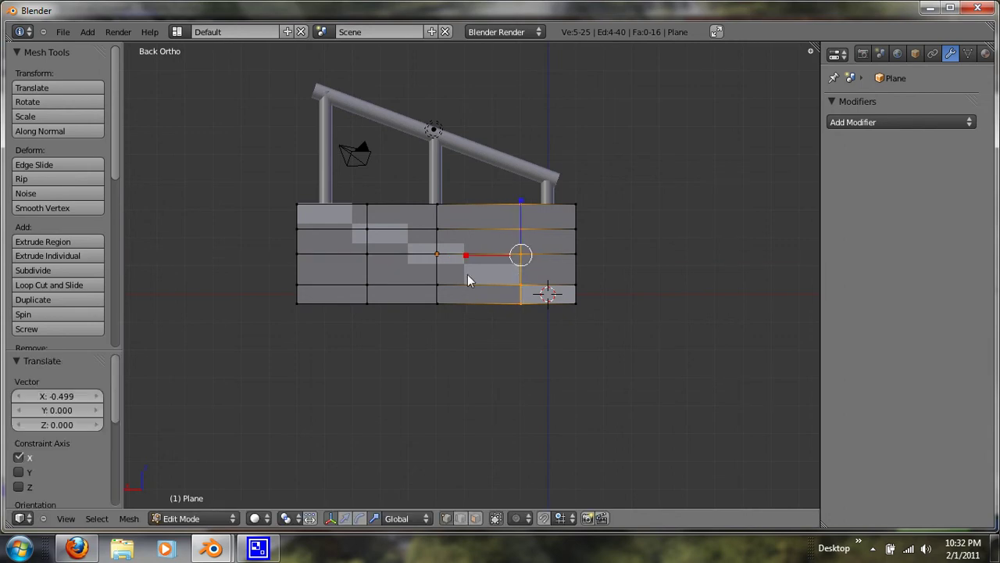
Step: Move the middle vertical edge loop about -0.997 and the remaining interior one about -1.443 along X onto the step edges
alt+right_click(437, 277)
key(g)
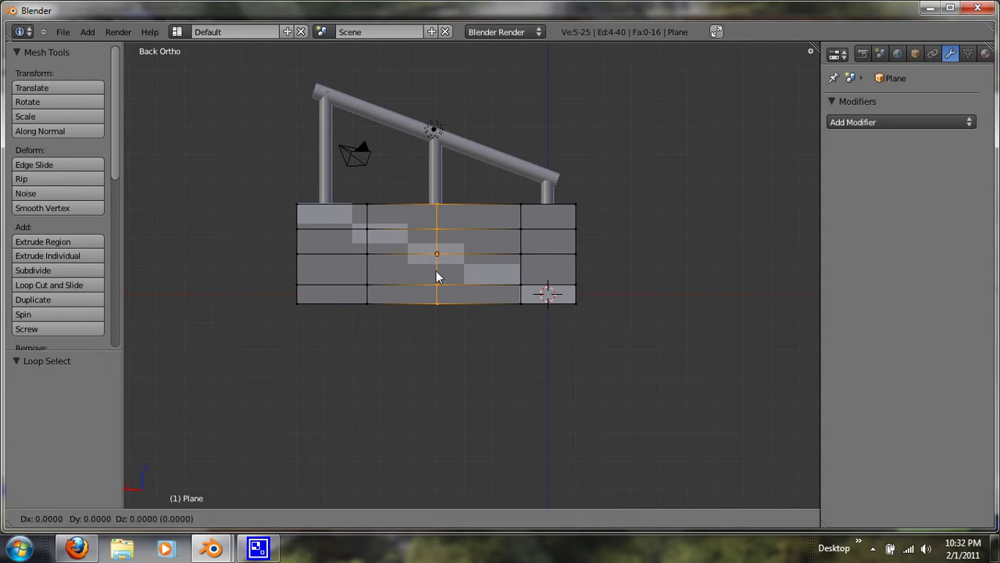
key(x)
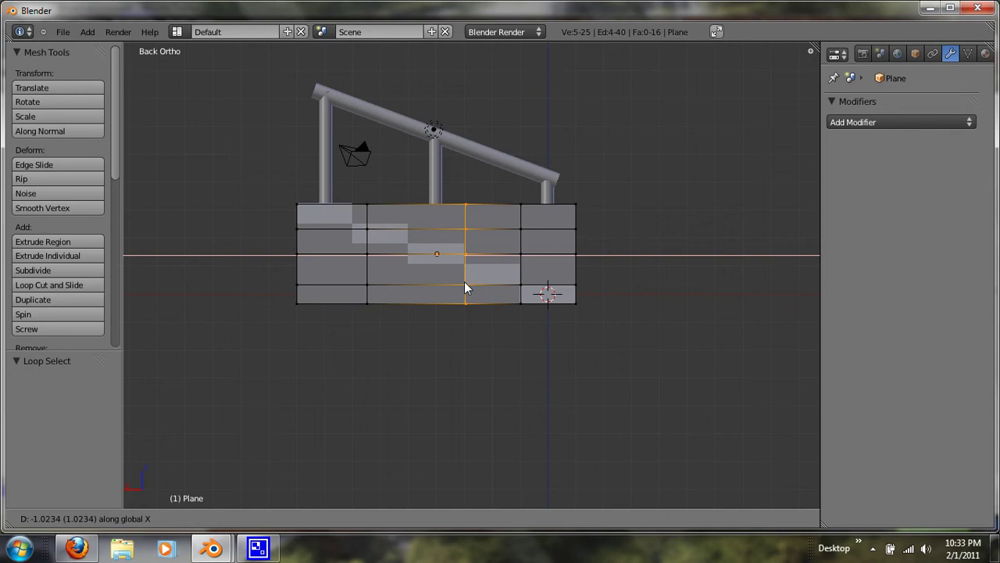
click(463, 287)
key(g)
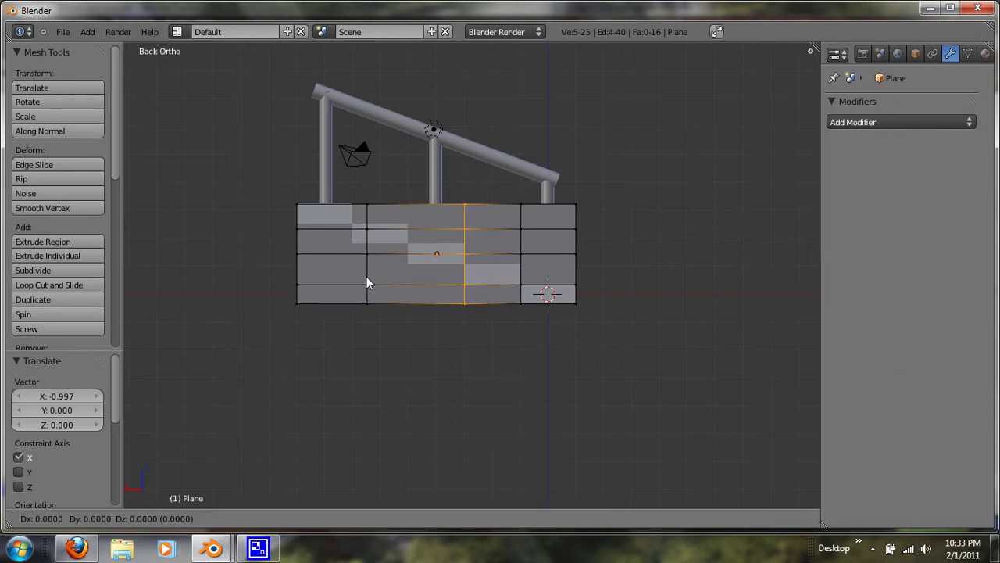
right_click(366, 276)
alt+right_click(366, 277)
key(g)
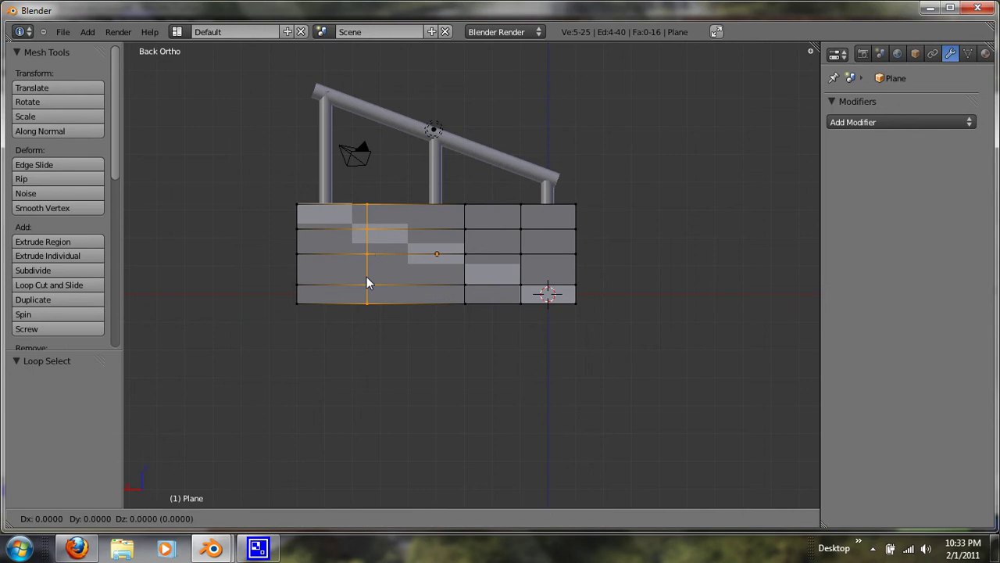
key(x)
click(407, 287)
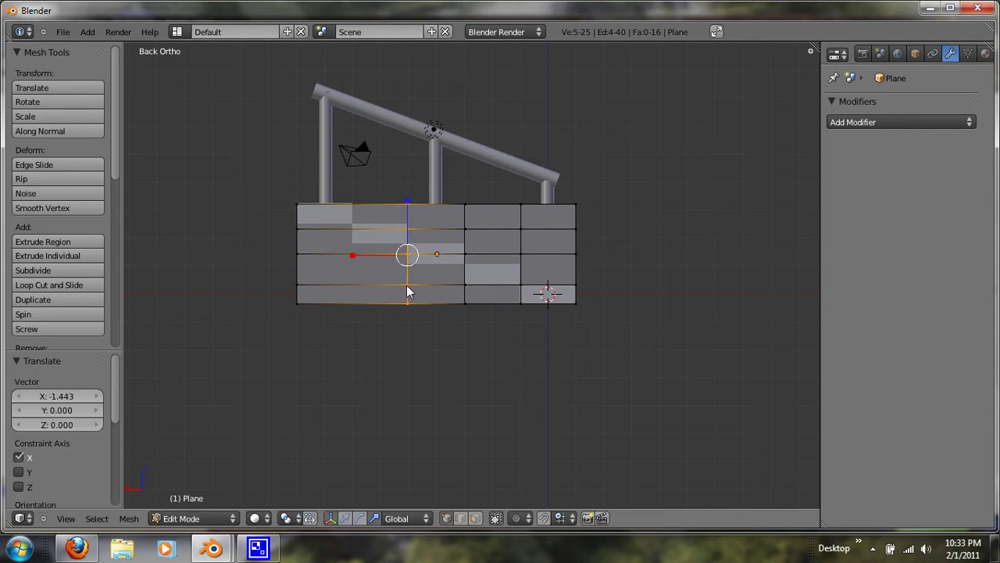
Step: Lower the middle horizontal edge loop about 0.367 along Z to the top of the second-lowest step
right_click(505, 261)
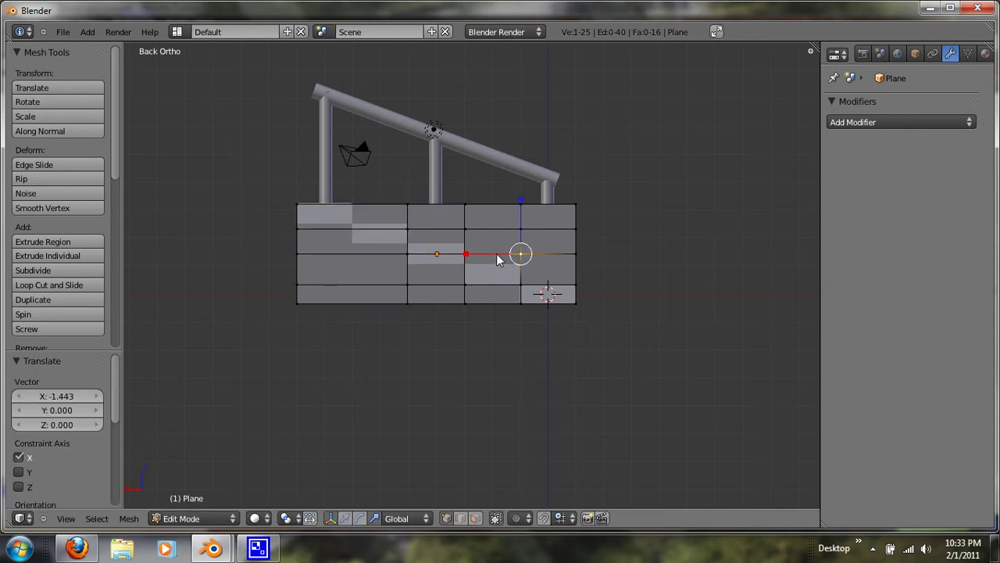
alt+right_click(497, 261)
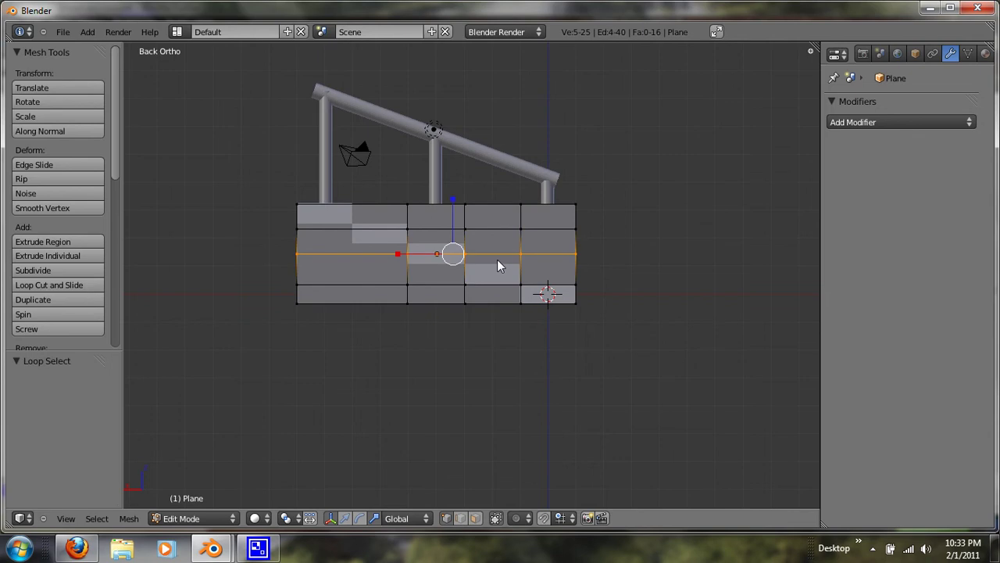
key(g)
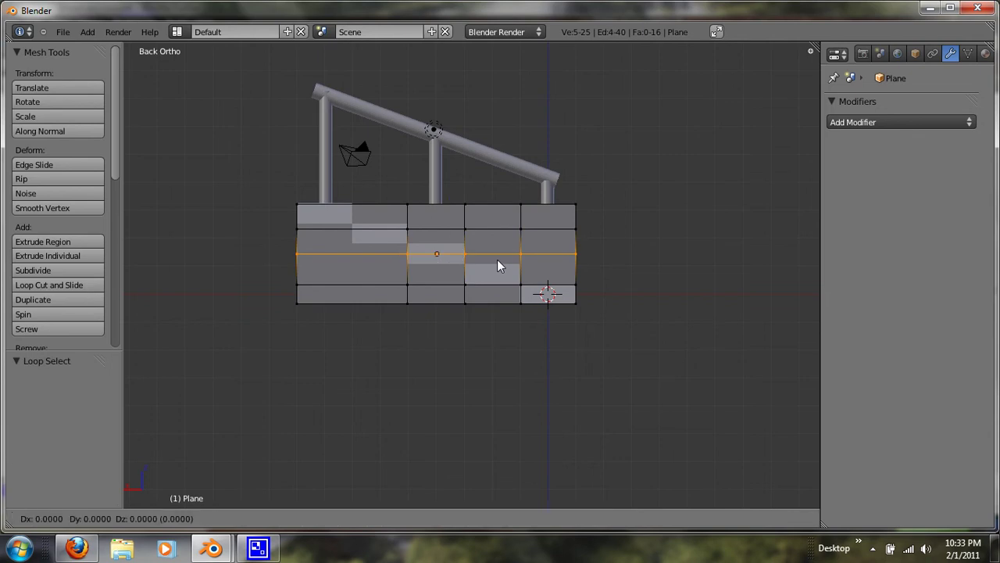
key(z)
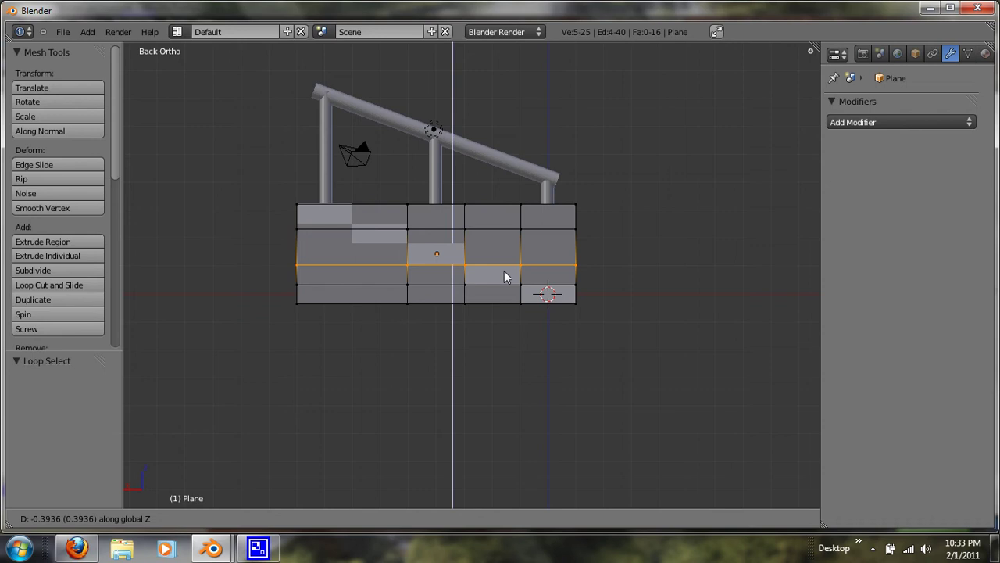
click(506, 269)
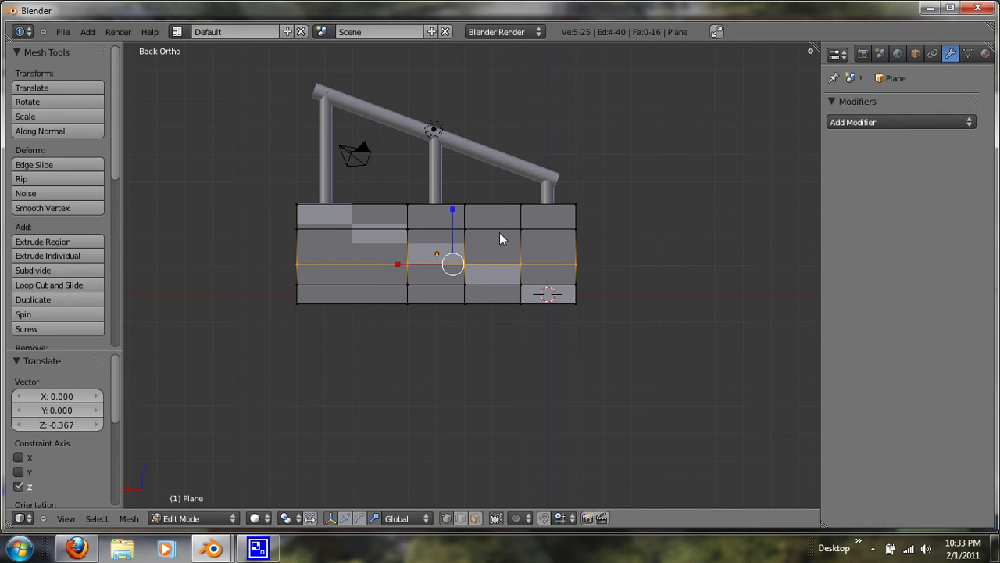
key(g)
key(Escape)
Step: Lower the upper interior horizontal edge loop about 0.551 along Z to the top of the middle step
alt+right_click(497, 229)
key(g)
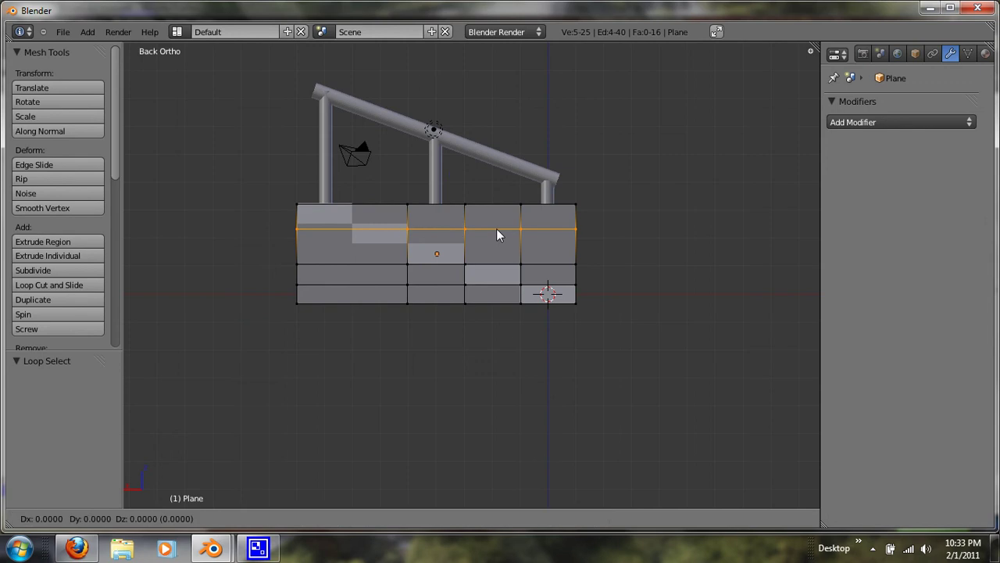
key(z)
click(507, 244)
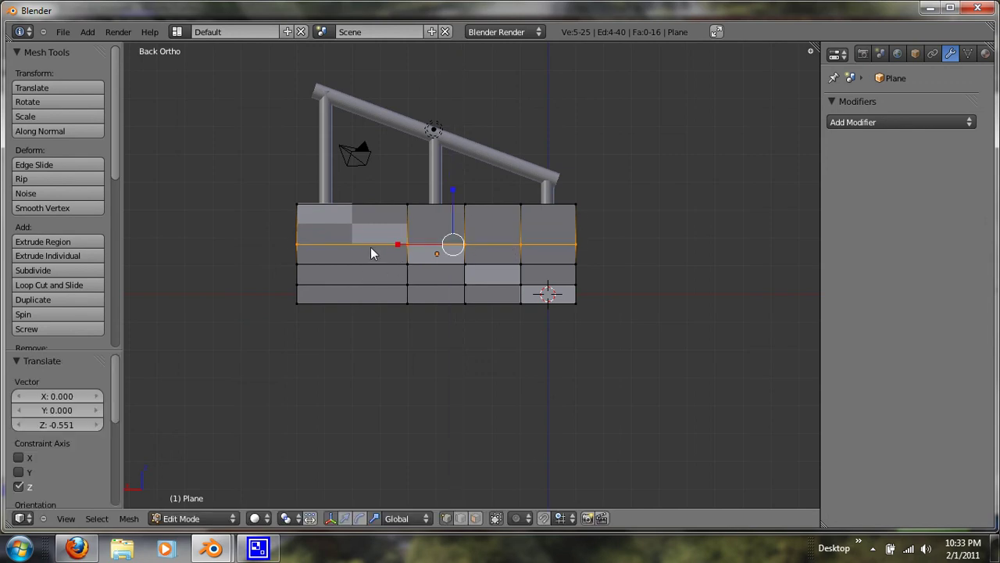
Step: Add a vertical loop cut through the plane's widest column, at the edge between the two highest steps
key(ctrl+r)
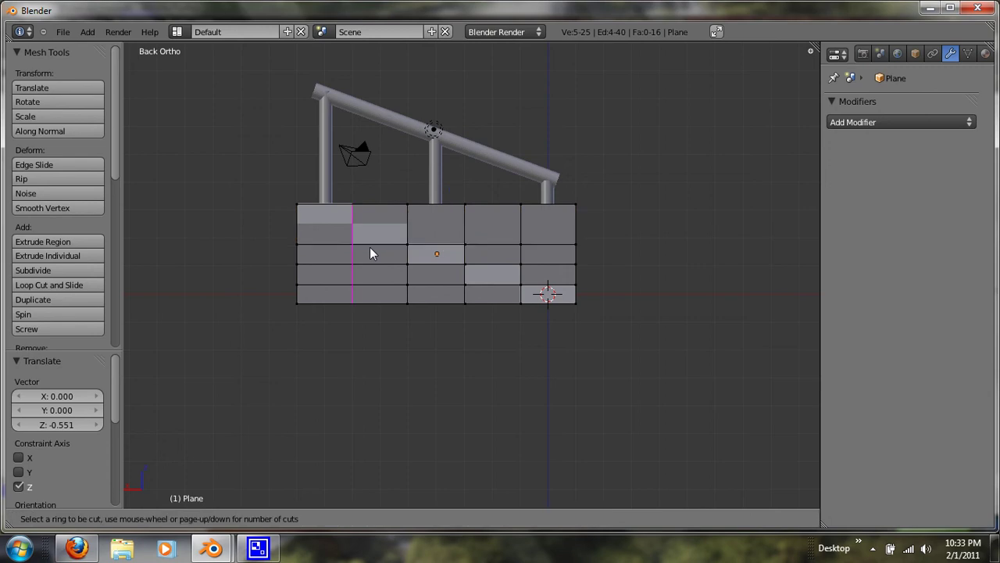
click(370, 248)
click(370, 248)
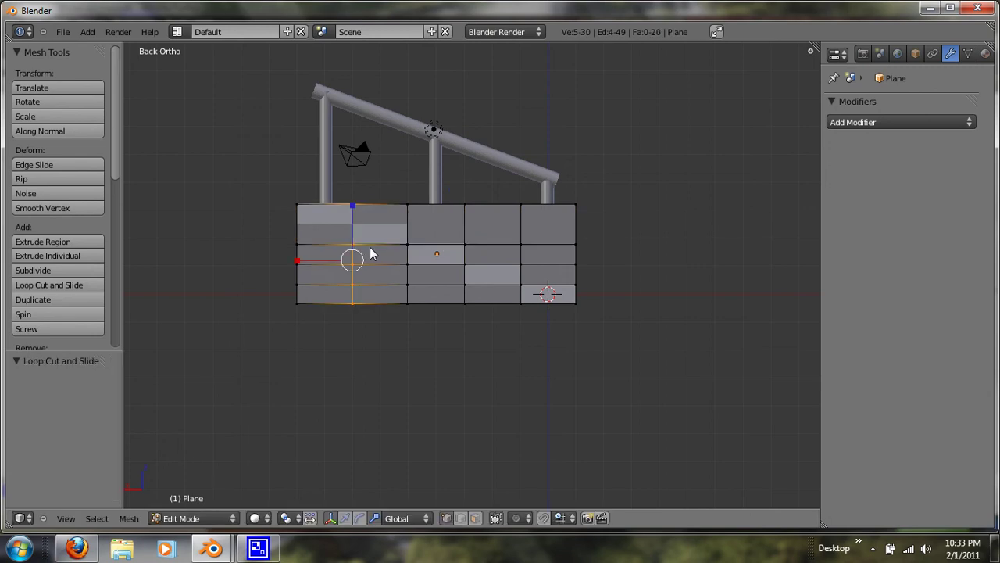
Step: Add a horizontal loop cut through the plane's tallest row, at the top of the second-highest step
key(ctrl+r)
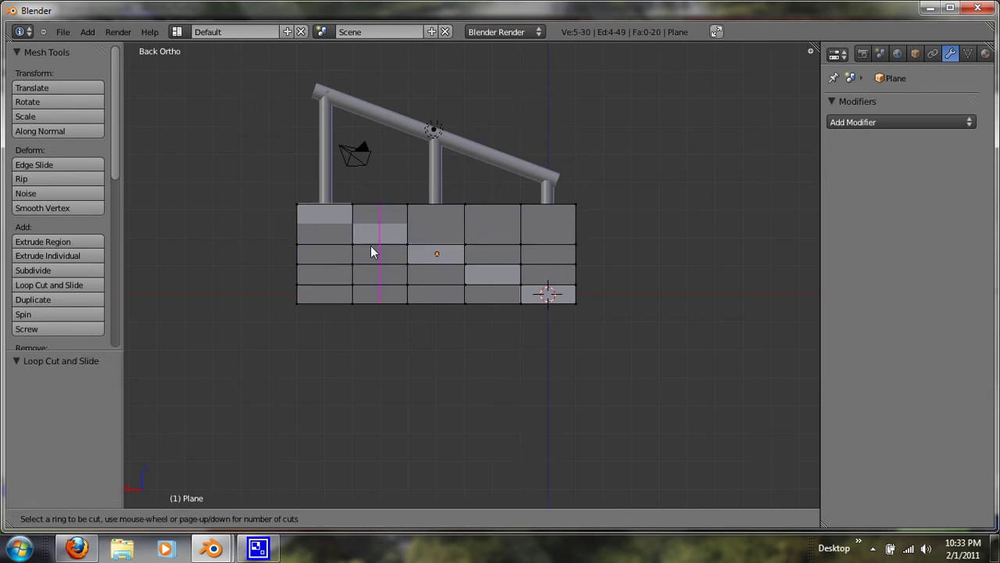
click(415, 234)
click(415, 234)
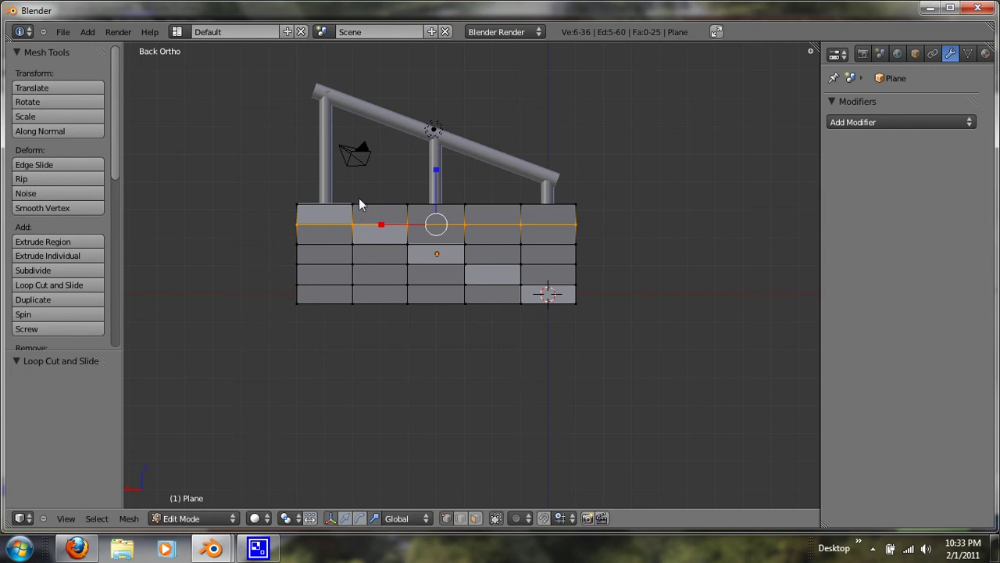
Step: Raise the plane's top edge loop about 0.05 along Z to the top of the highest step
alt+right_click(370, 215)
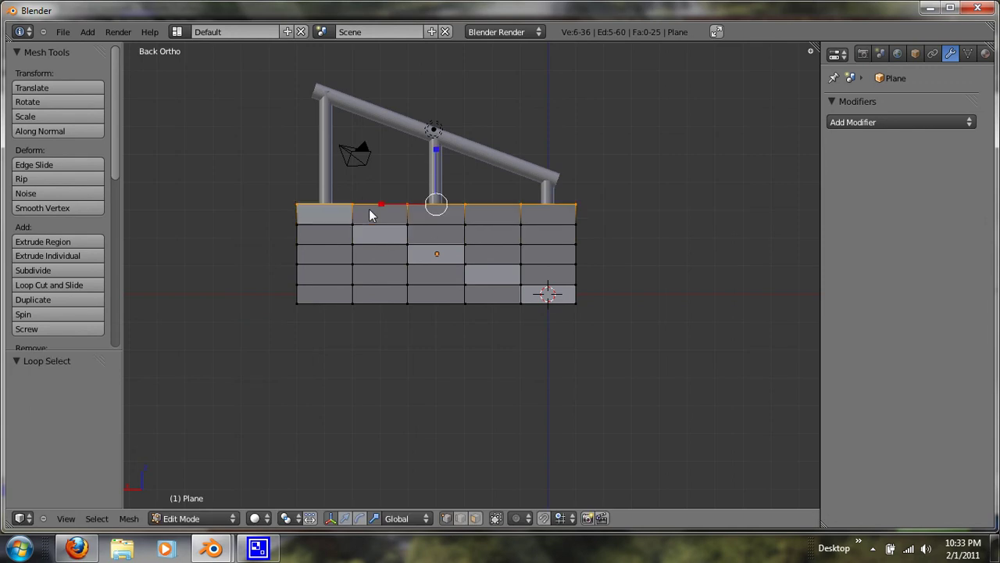
key(r)
key(g)
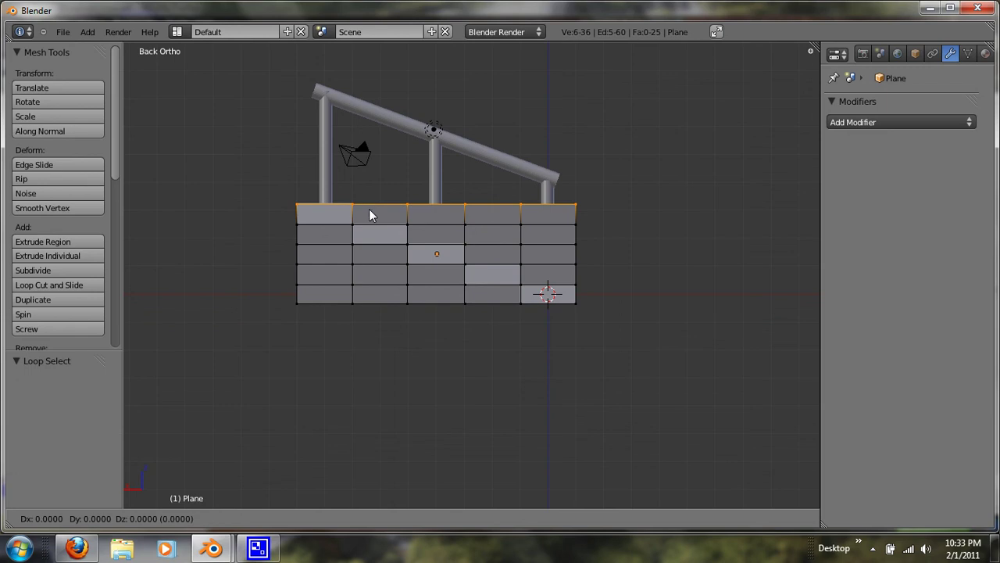
key(z)
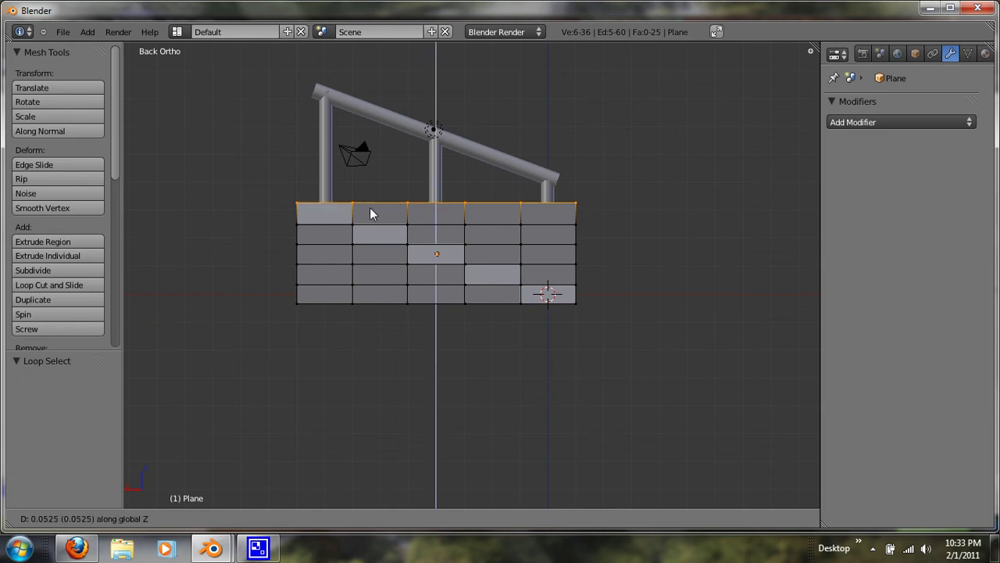
click(370, 208)
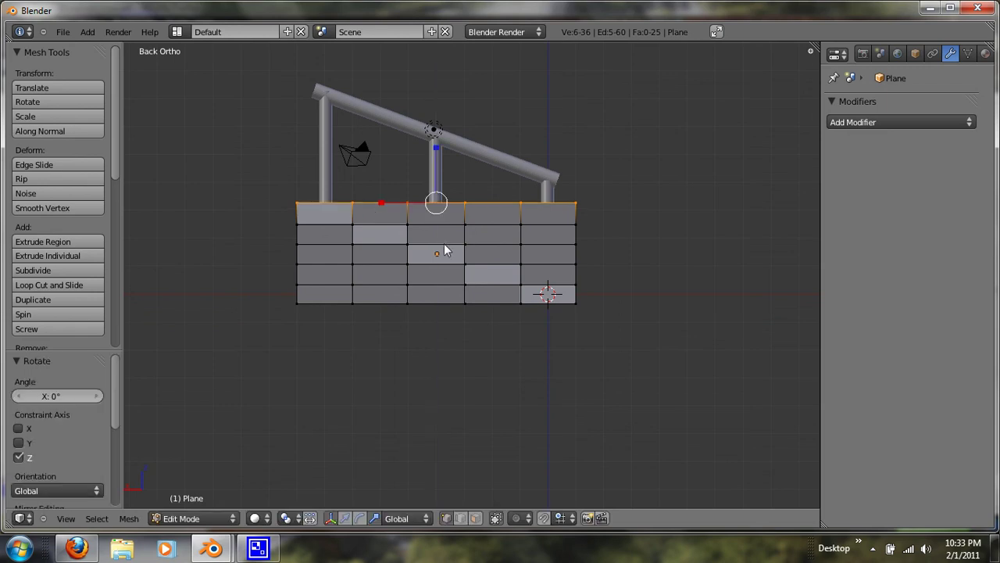
Step: Delete the ten plane faces above the step profile, keeping only the stair-shaped side wall
click(475, 518)
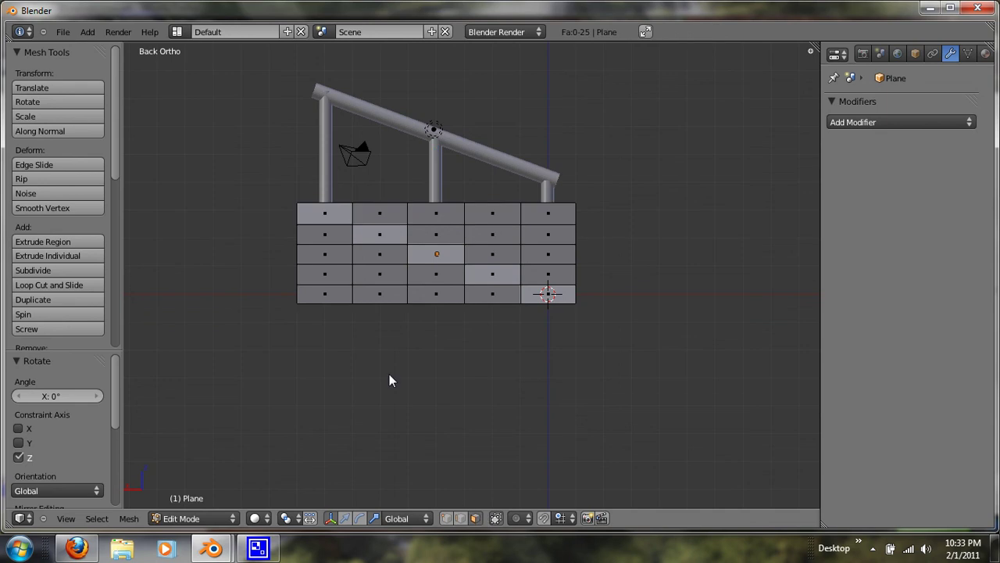
right_click(380, 216)
shift+right_click(437, 216)
shift+right_click(441, 235)
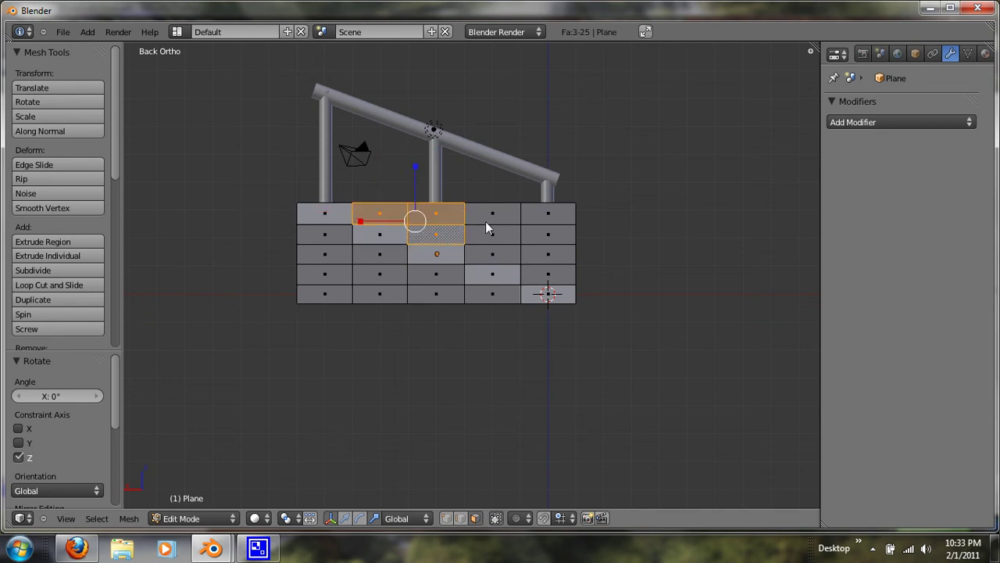
shift+right_click(489, 218)
shift+right_click(494, 236)
shift+right_click(493, 253)
shift+right_click(549, 255)
shift+right_click(551, 274)
shift+right_click(548, 236)
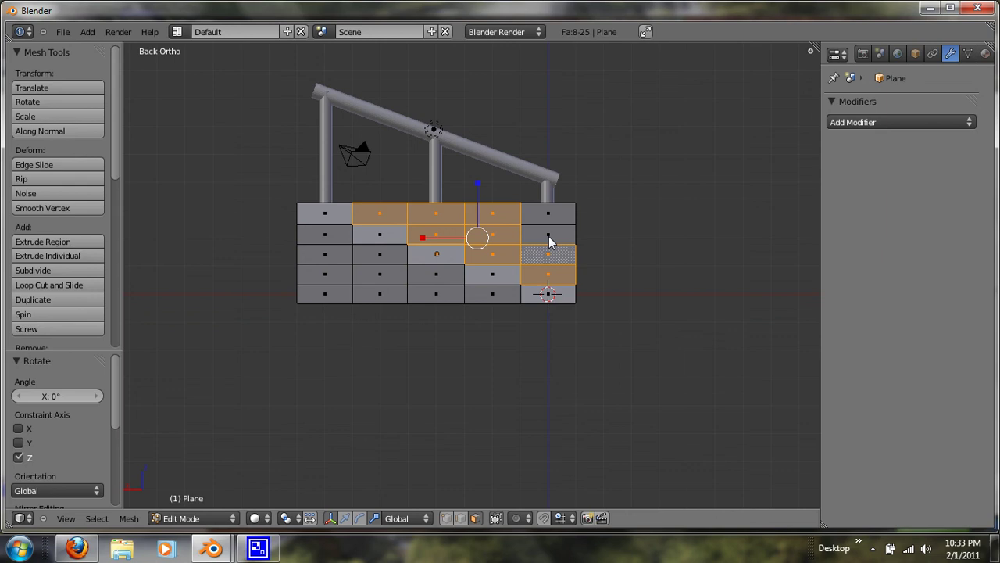
shift+right_click(547, 232)
shift+right_click(547, 232)
shift+right_click(549, 230)
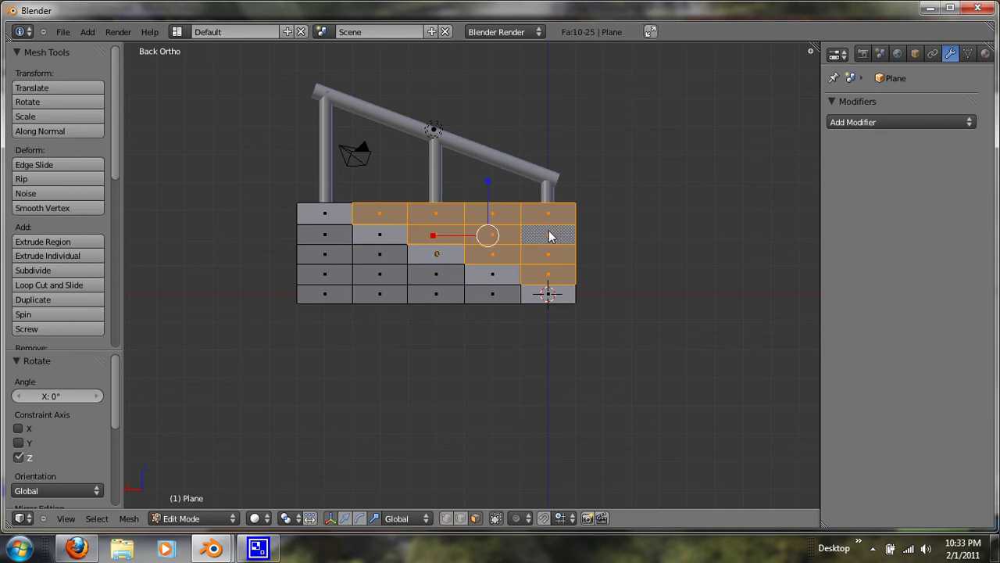
key(x)
click(548, 230)
middle_drag(539, 243, 408, 286)
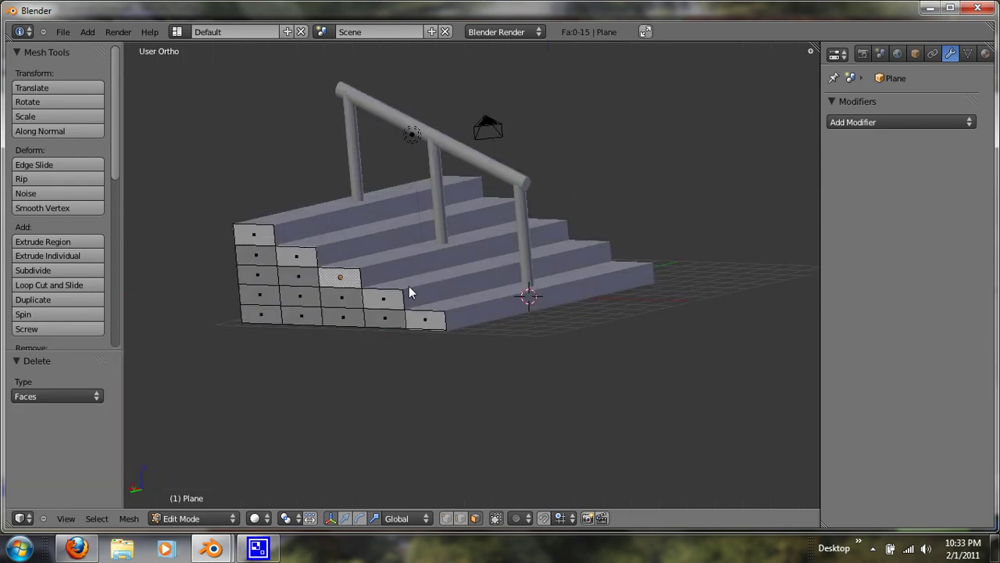
Step: Duplicate the side wall object and move the copy about -11.126 along Y to the opposite side of the staircase
key(Tab)
key(KP_7)
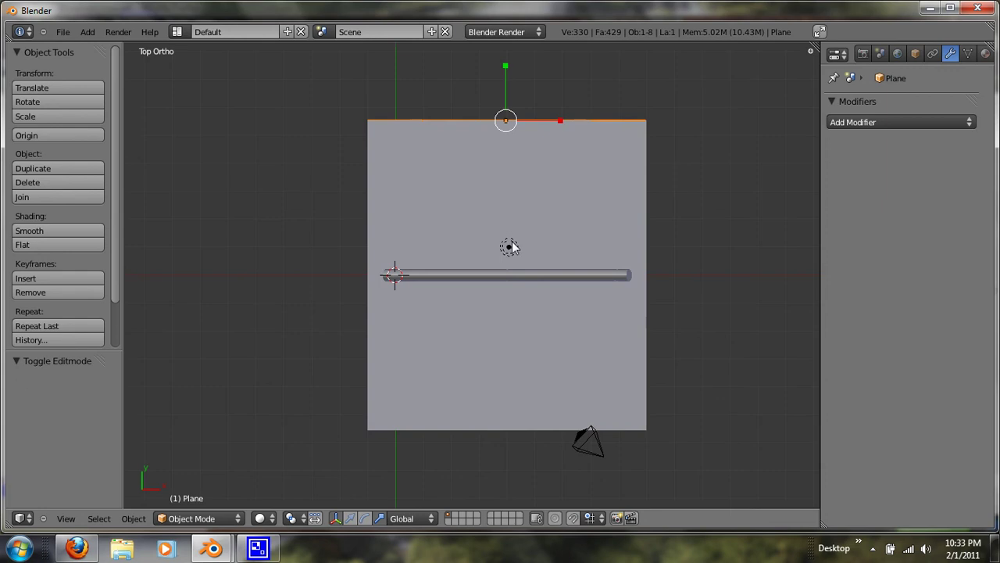
key(shift+d)
key(y)
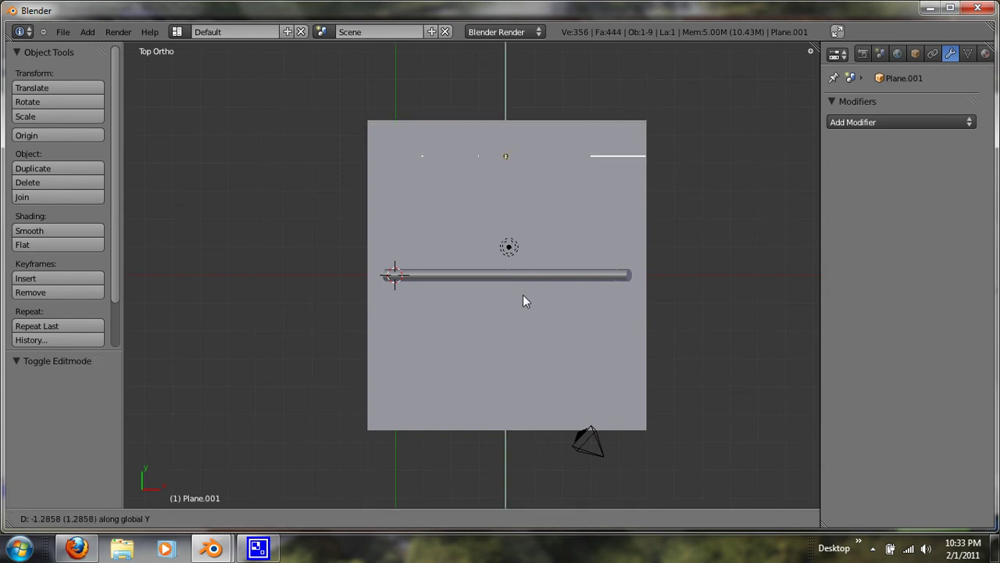
click(604, 83)
middle_drag(643, 314, 631, 160)
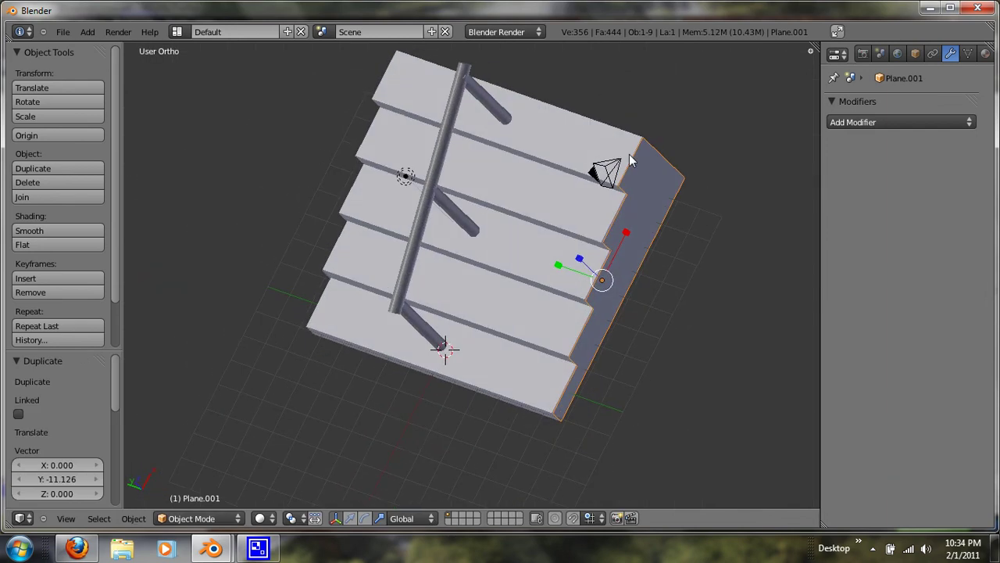
Step: Shift the duplicated side wall 0.060 along Y to fit flush against the step ends
key(g)
key(y)
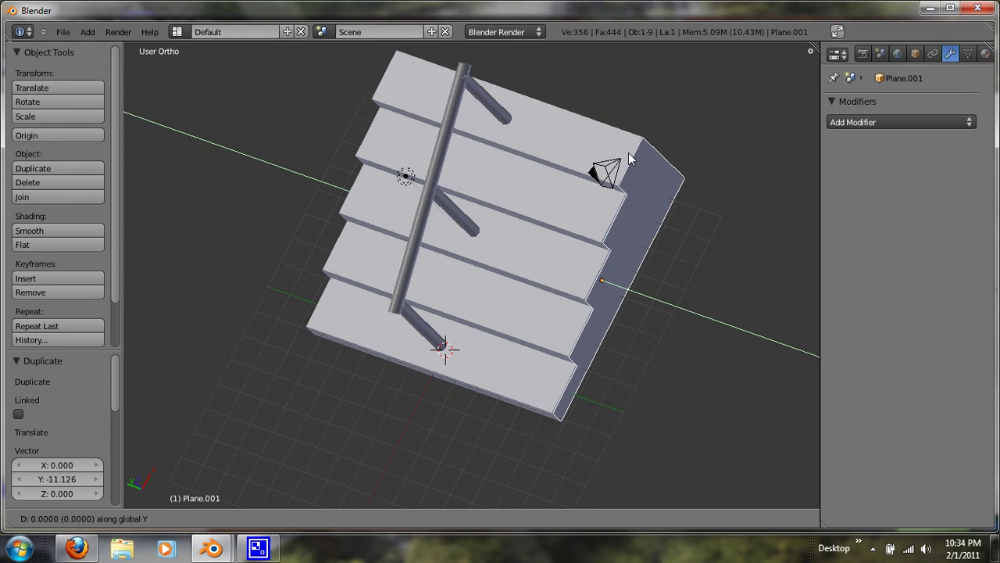
click(629, 157)
middle_drag(512, 243, 574, 325)
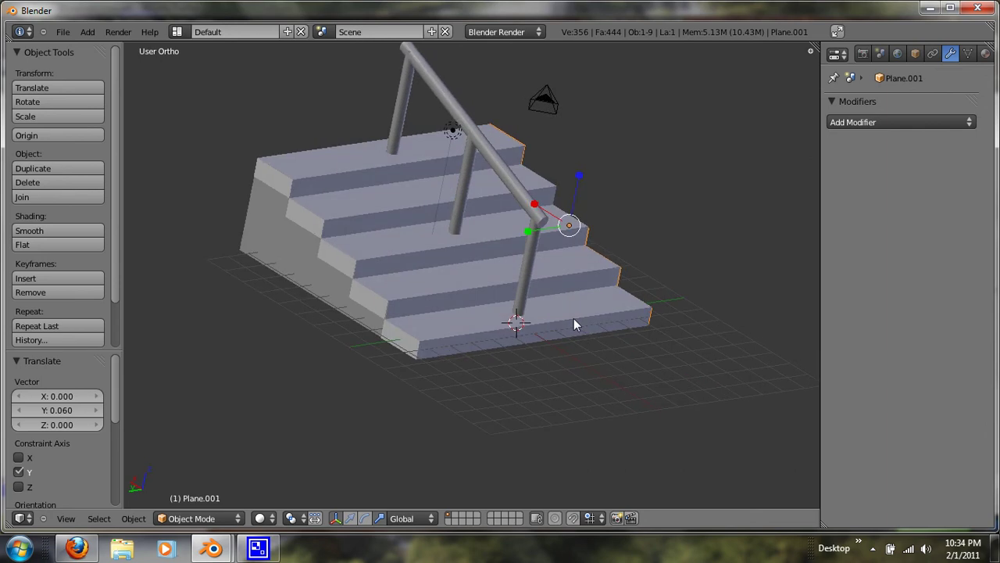
click(258, 546)
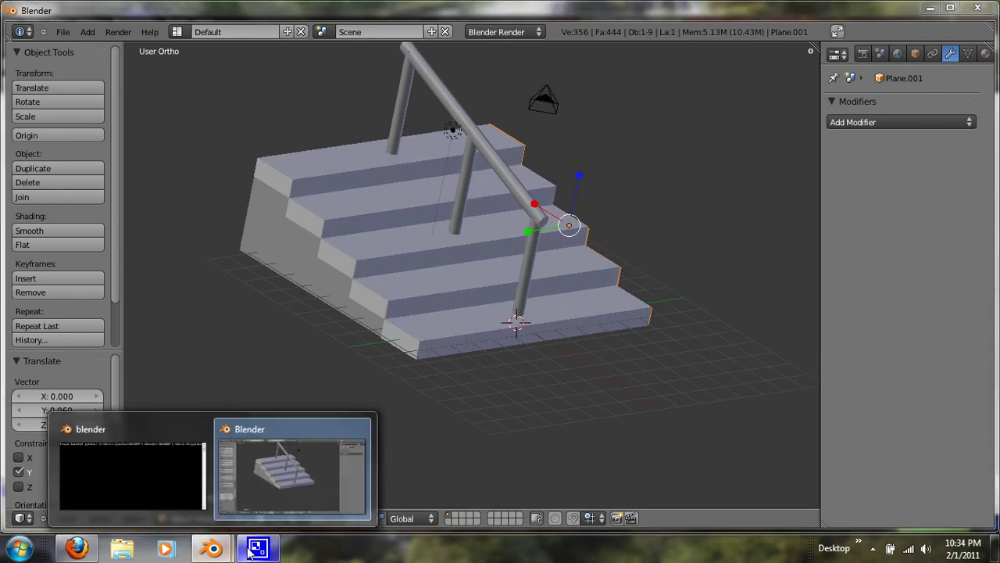